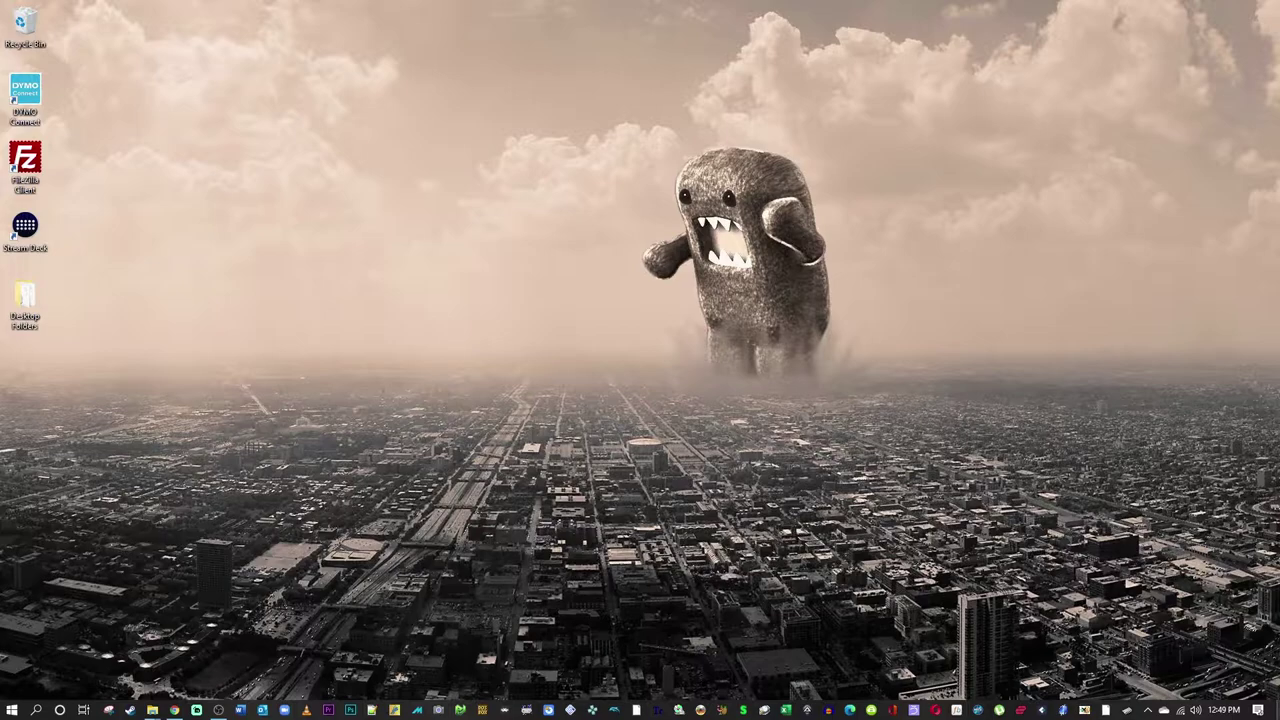
- Create a new desktop folder named 'INL Retro'
{"action": "right_click", "coordinate": [462, 358]}
{"action": "mouse_move", "coordinate": [552, 494]}
{"action": "left_click", "coordinate": [653, 488]}
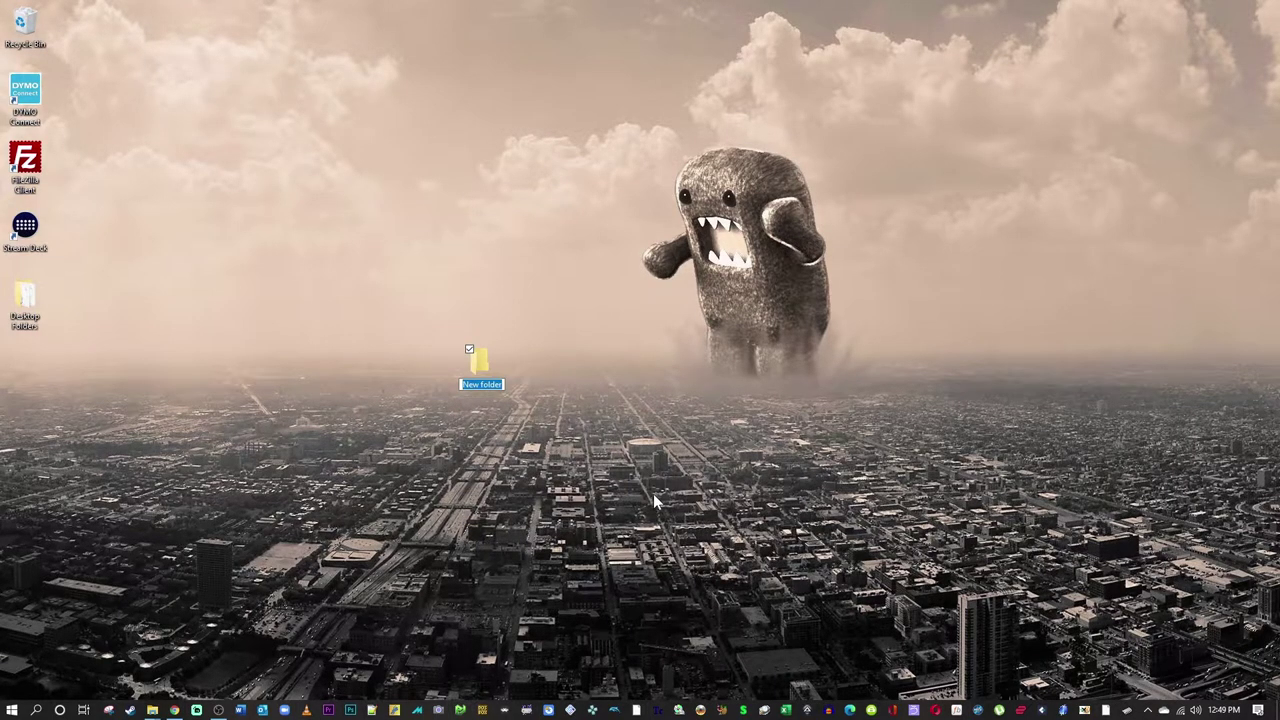
{"action": "type", "text": "NL"}
{"action": "type", "text": " Retro"}
{"action": "key", "text": "Return"}
- Download the INL-retro-progdump source as a zip into Desktop\INL Retro
{"action": "left_click", "coordinate": [180, 710]}
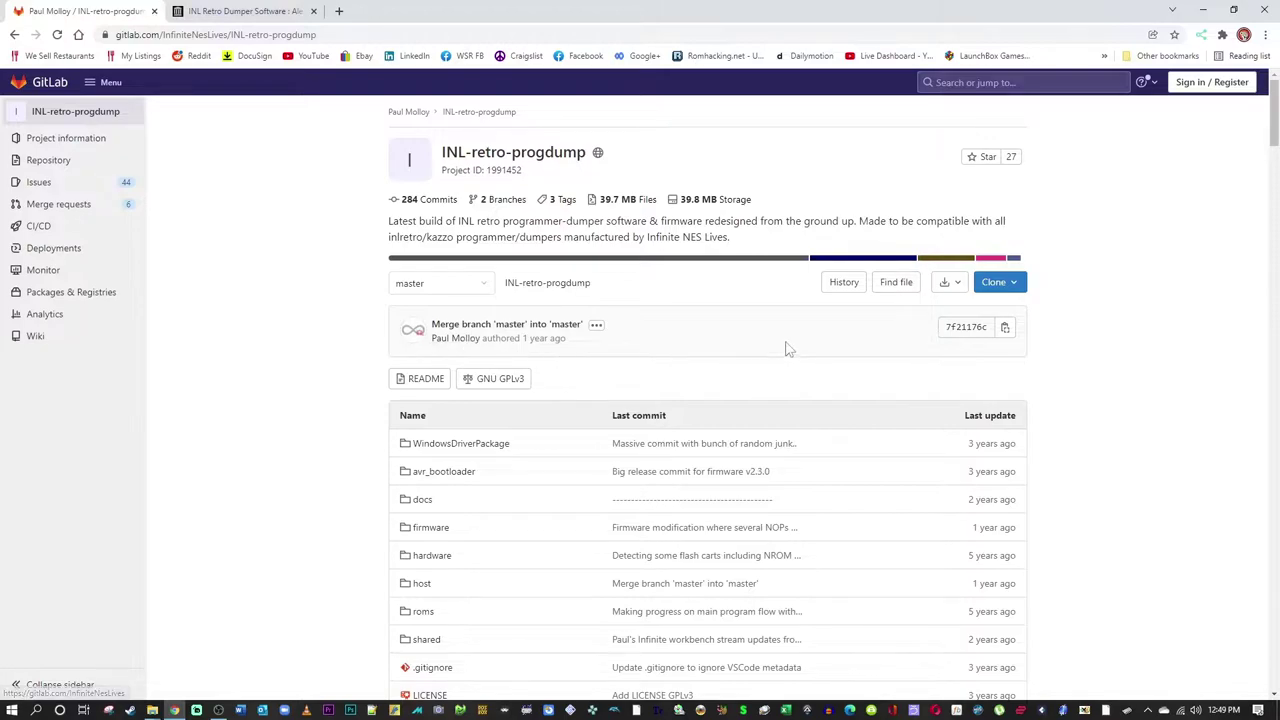
{"action": "left_click", "coordinate": [949, 285]}
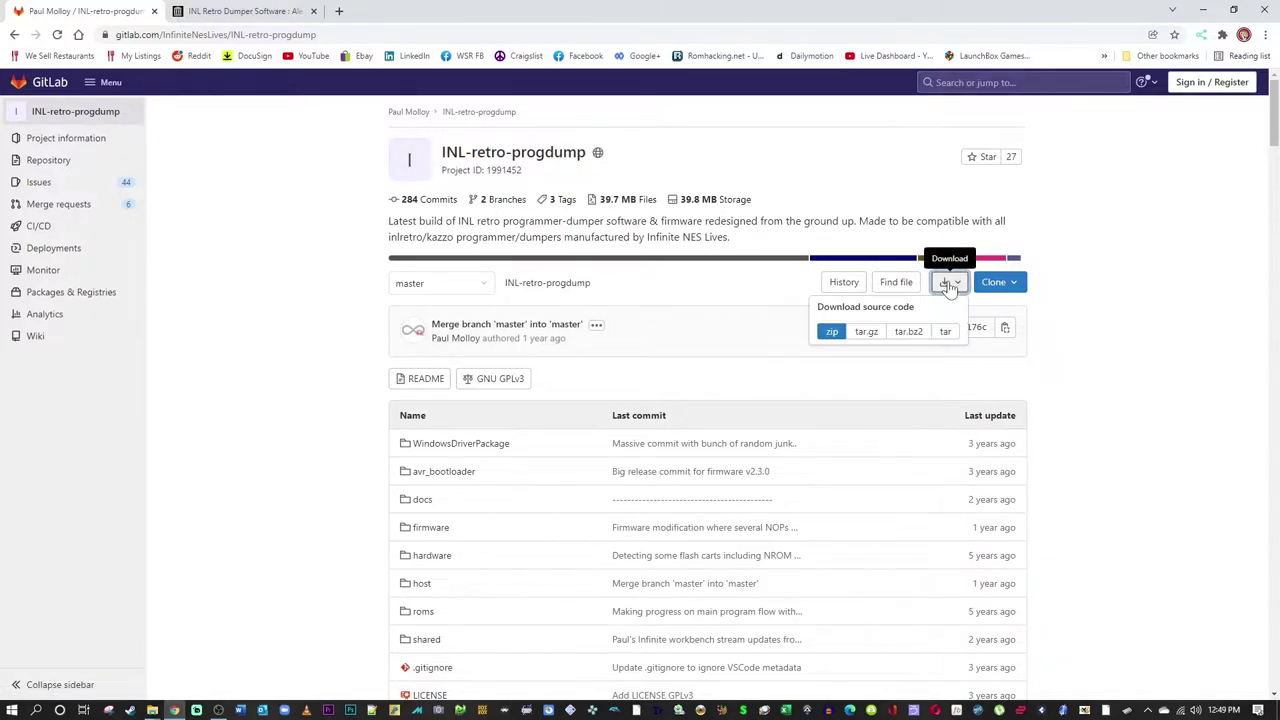
{"action": "left_click", "coordinate": [826, 332]}
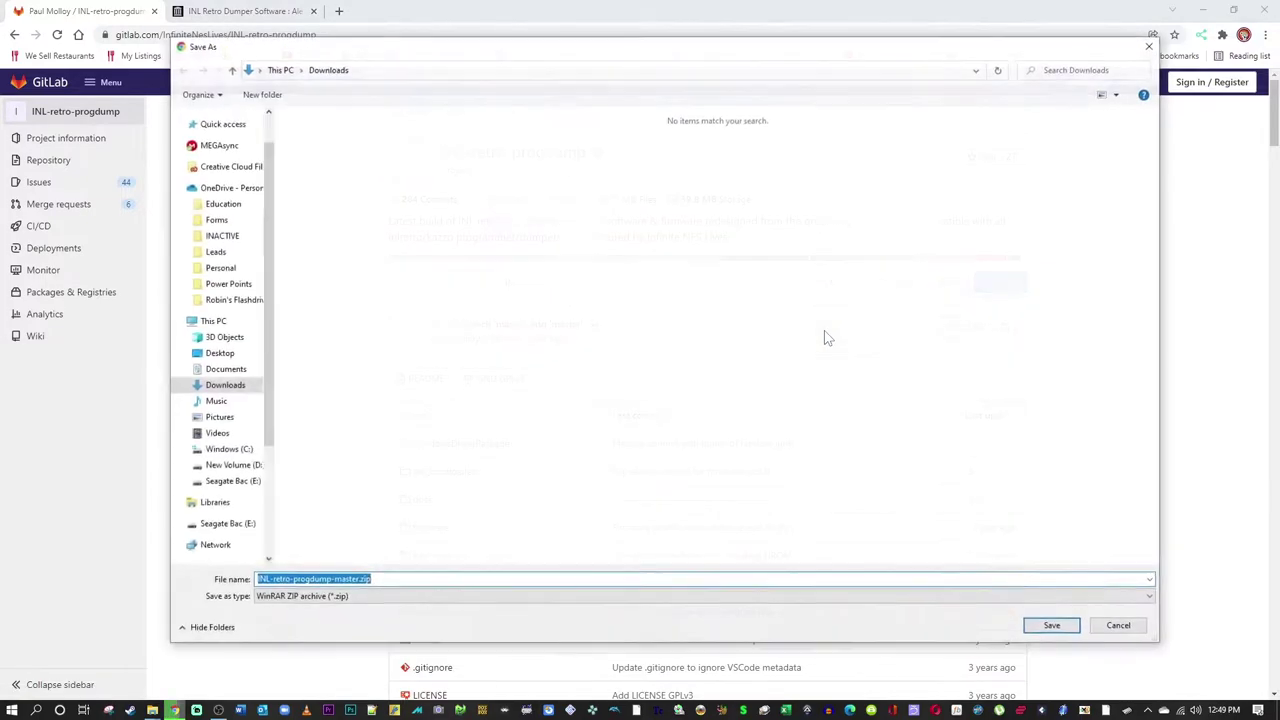
{"action": "scroll", "coordinate": [240, 317], "scroll_direction": "up", "scroll_amount": 1}
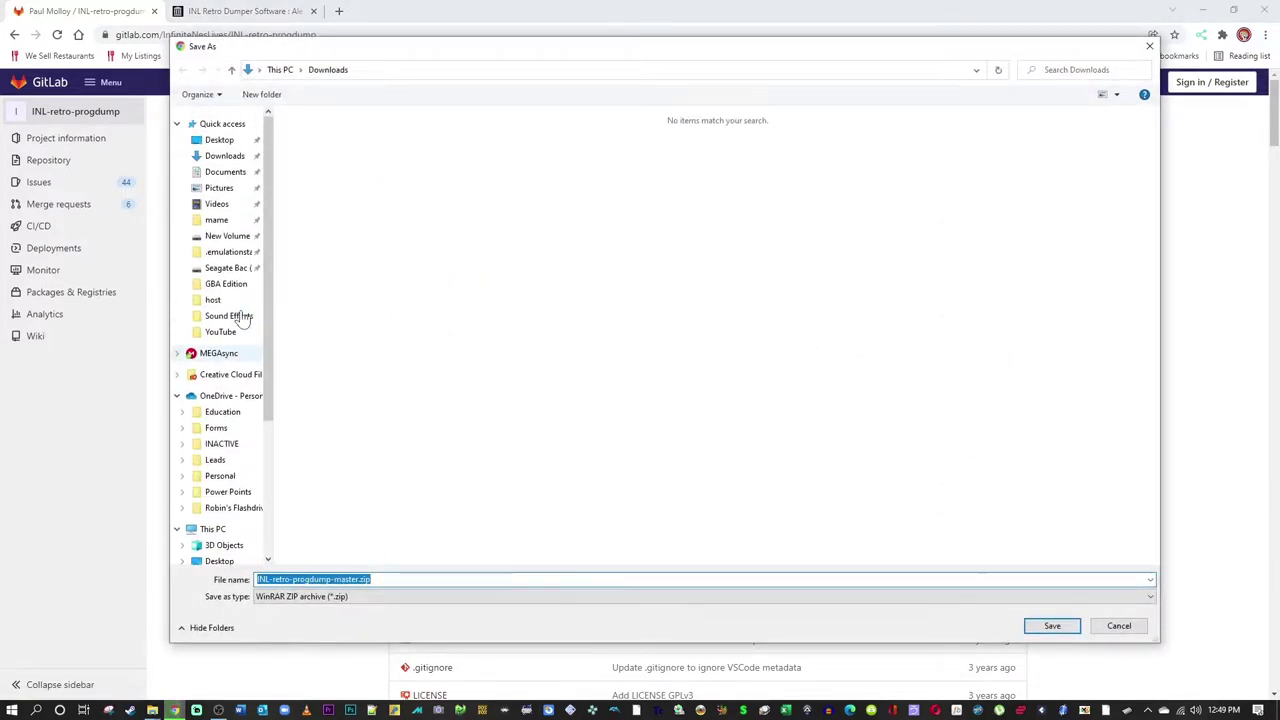
{"action": "left_click", "coordinate": [218, 139]}
{"action": "double_click", "coordinate": [395, 160]}
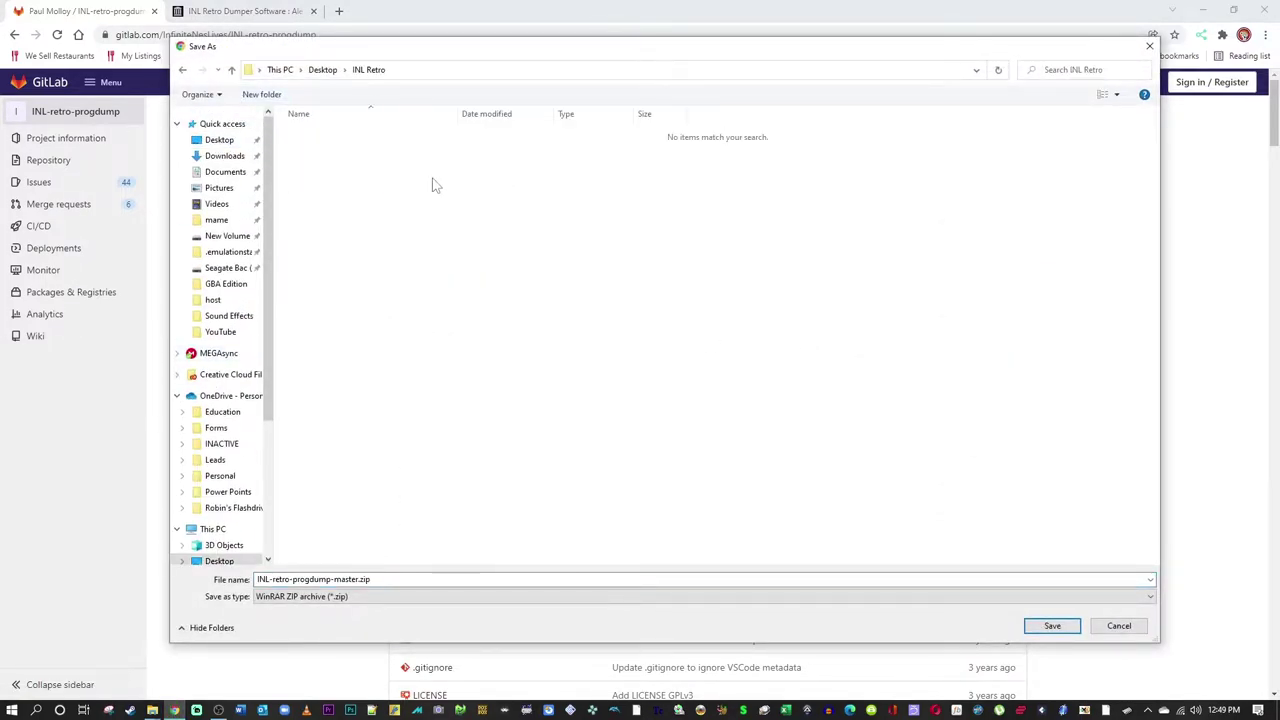
{"action": "left_click", "coordinate": [1063, 628]}
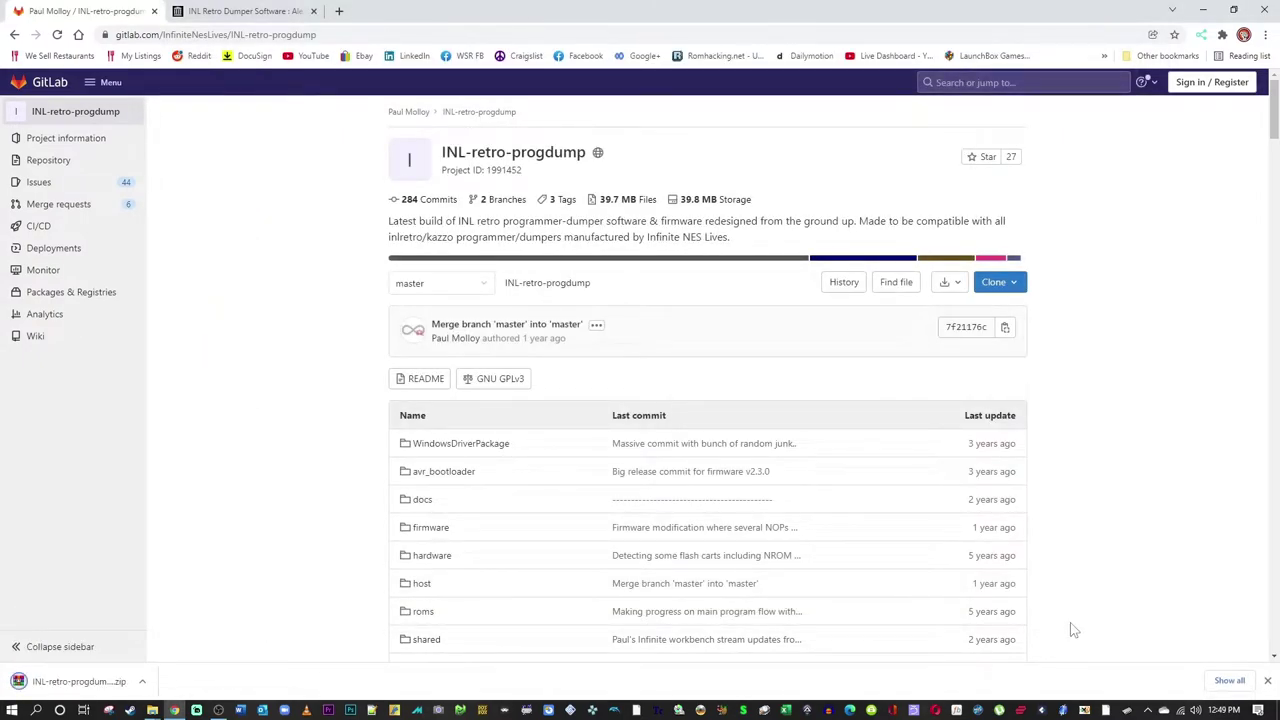
- Save the INL Retro Dumper Software item as inl_starter.zip into the INL Retro folder
{"action": "left_click", "coordinate": [231, 17]}
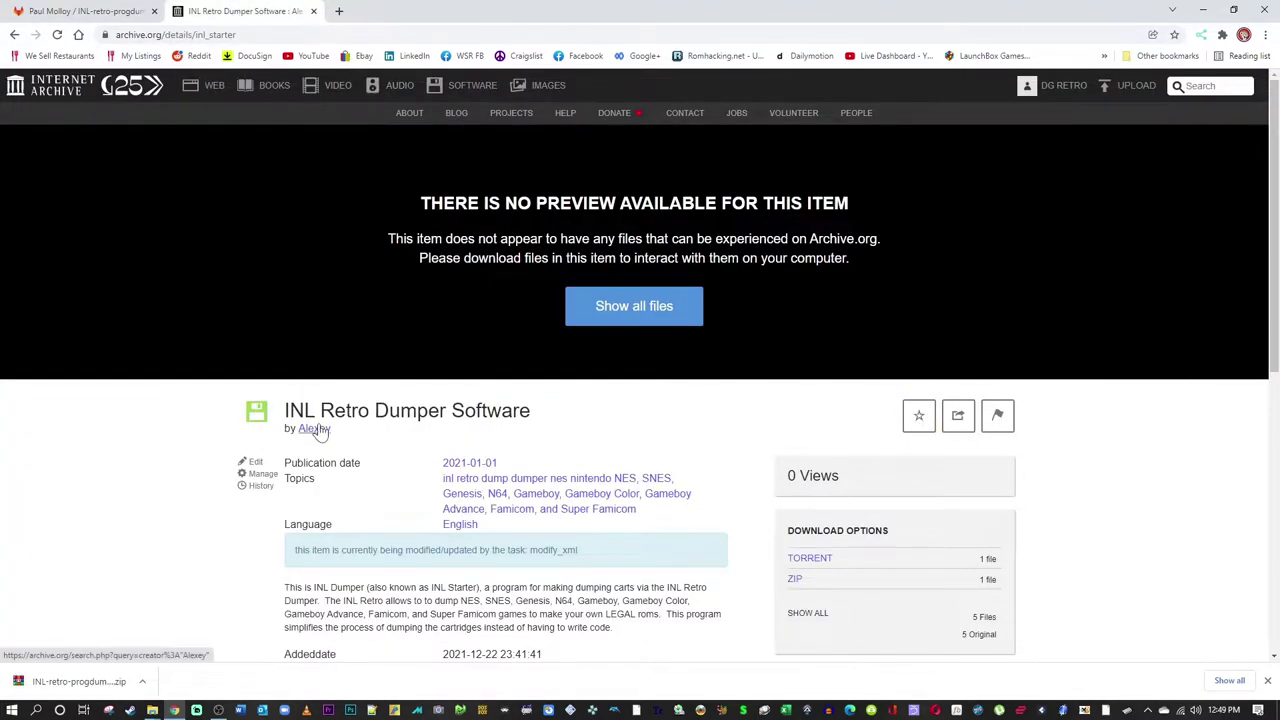
{"action": "scroll", "coordinate": [1130, 470], "scroll_direction": "down", "scroll_amount": 2}
{"action": "scroll", "coordinate": [1130, 470], "scroll_direction": "down", "scroll_amount": 1}
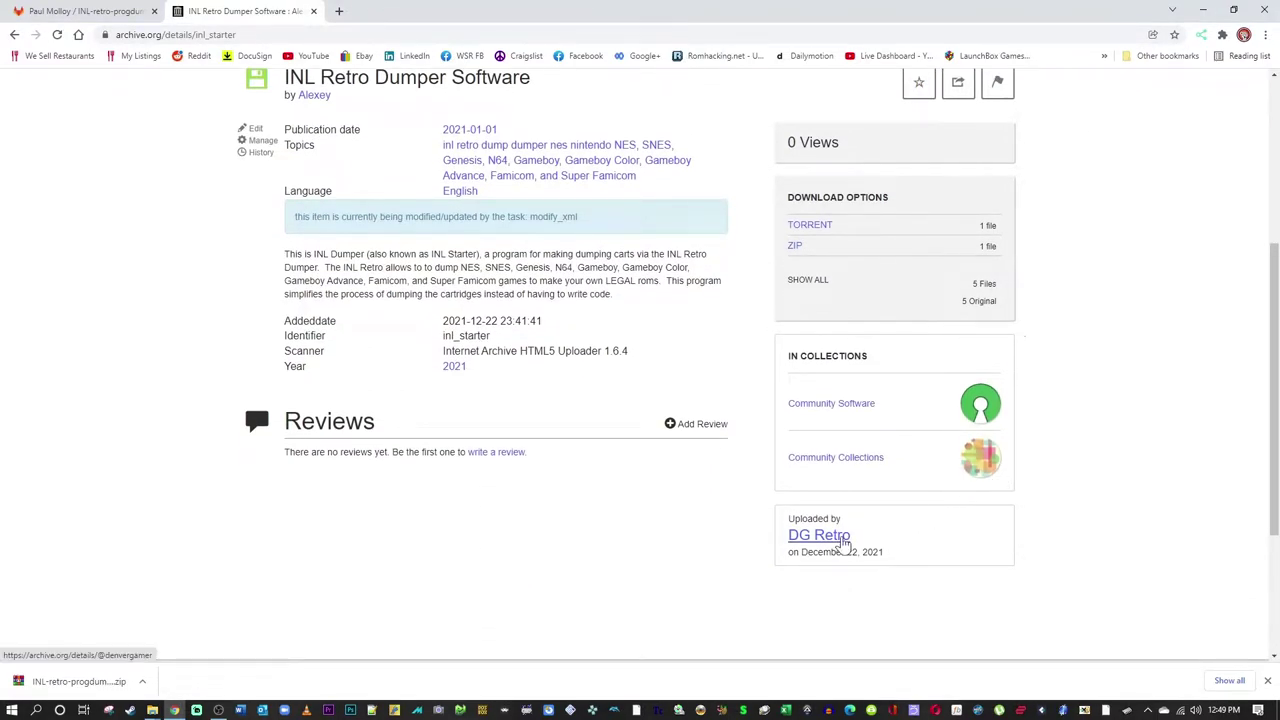
{"action": "left_click", "coordinate": [812, 249]}
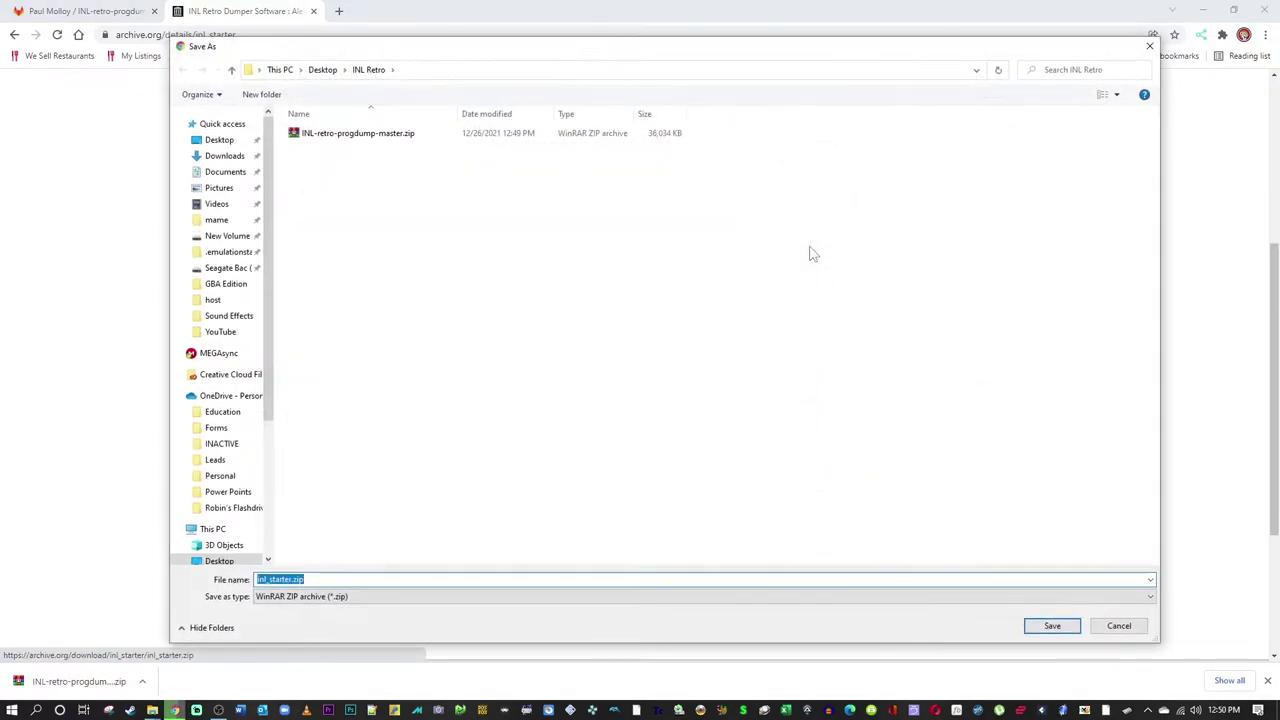
{"action": "left_click", "coordinate": [1050, 627]}
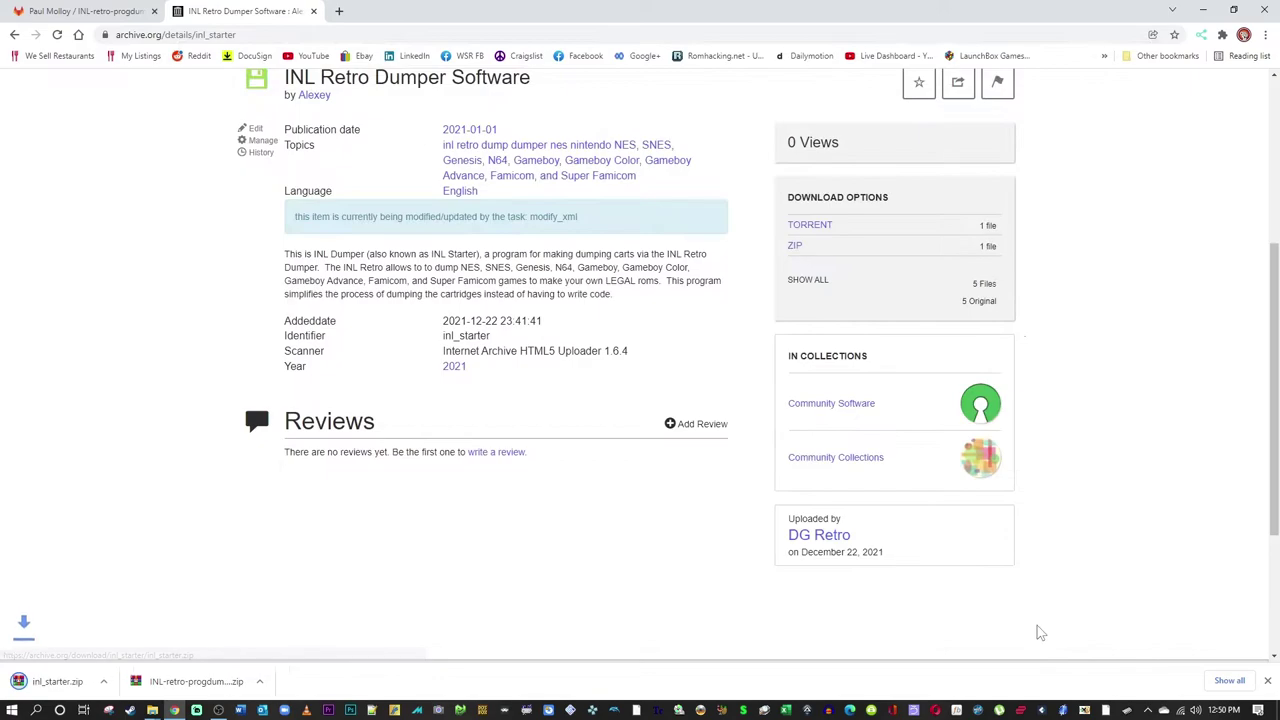
- Extract INL-retro-progdump-master.zip inside the INL Retro folder, then delete the zip
{"action": "left_click", "coordinate": [1203, 10]}
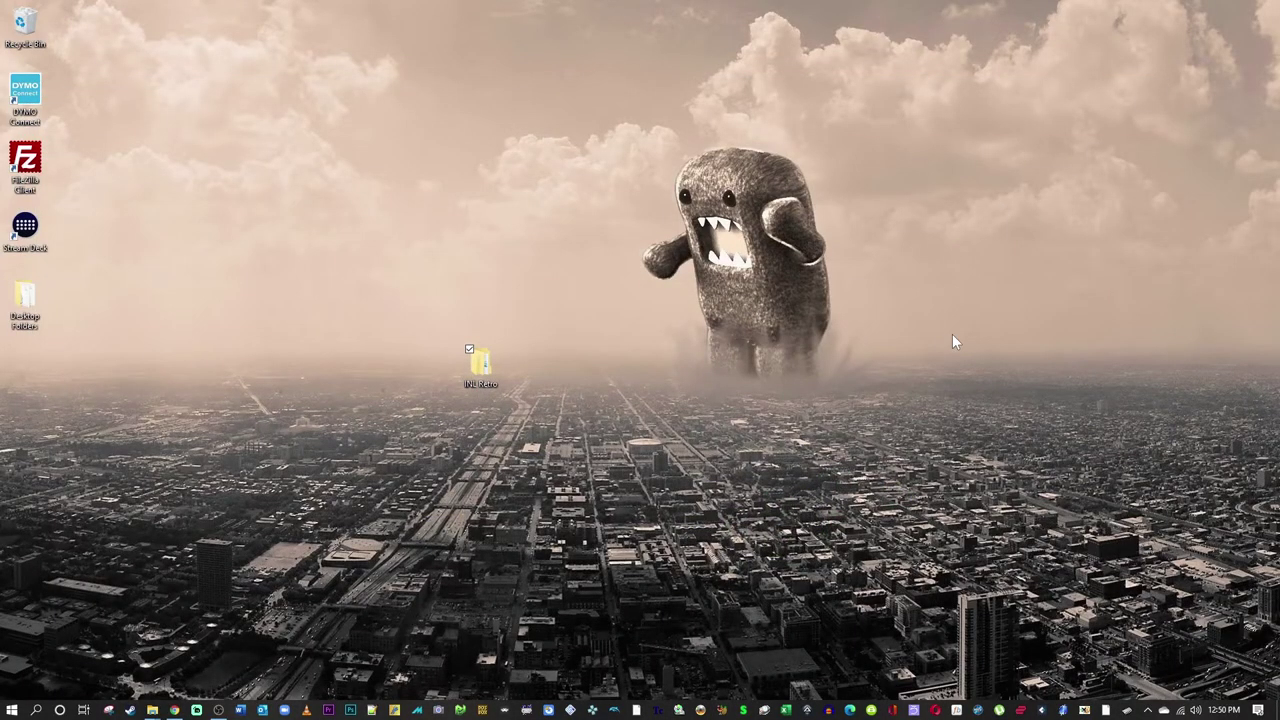
{"action": "double_click", "coordinate": [494, 384]}
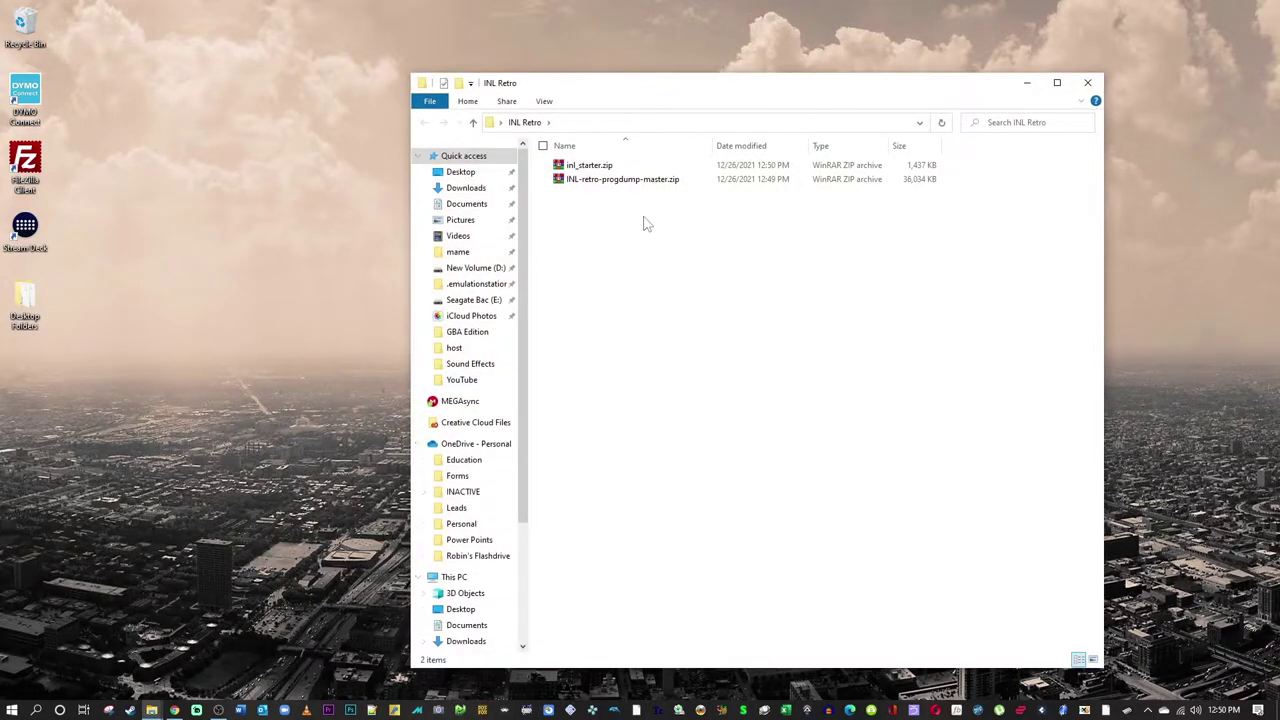
{"action": "right_click", "coordinate": [641, 186]}
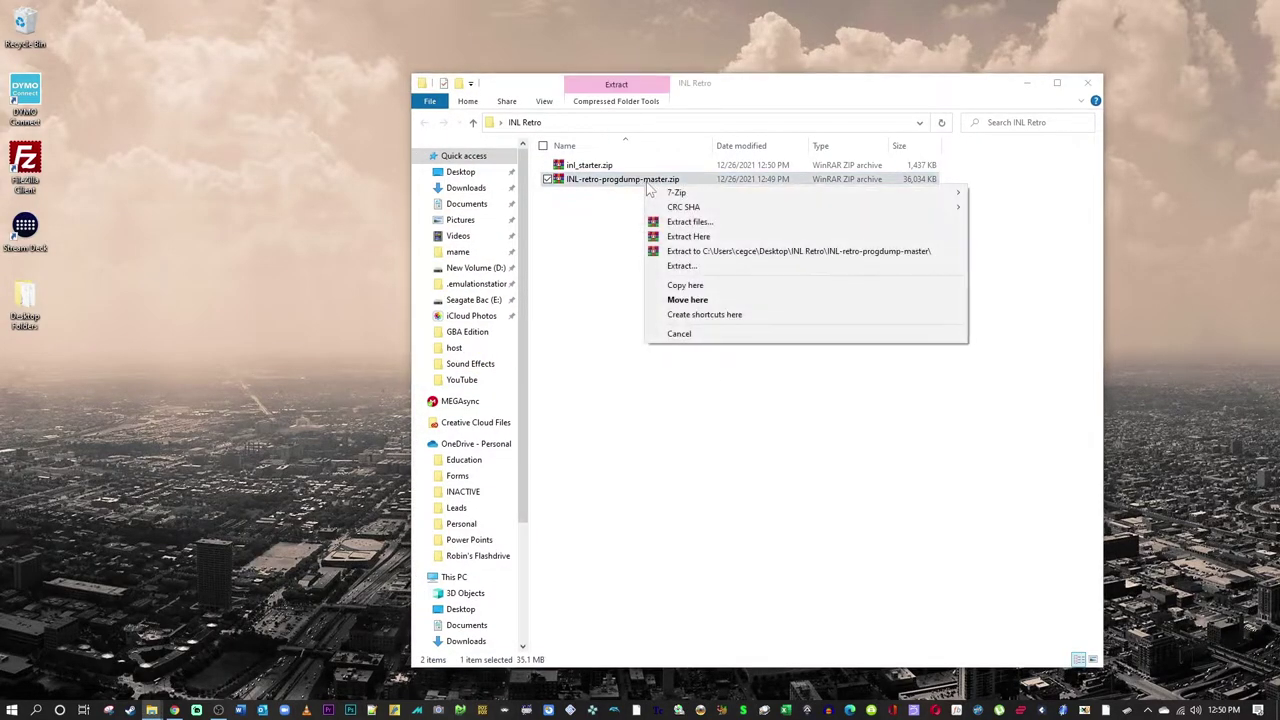
{"action": "left_click", "coordinate": [697, 240]}
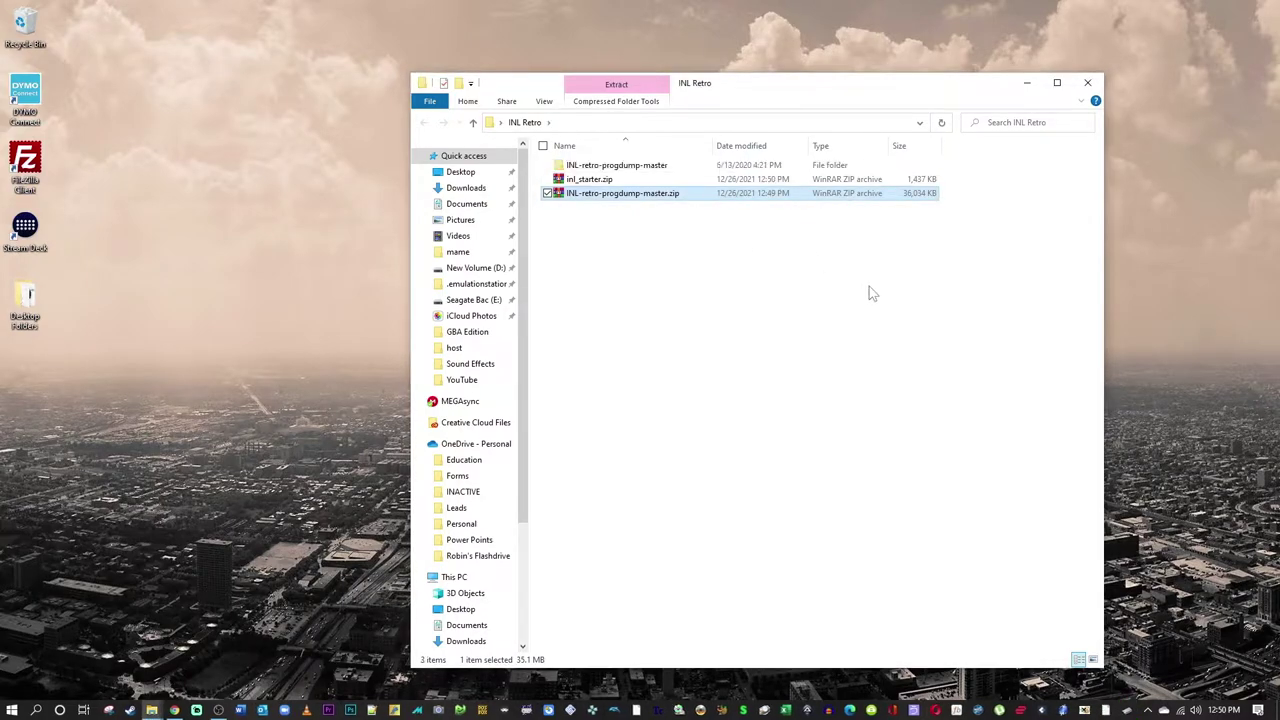
{"action": "key", "text": "Delete"}
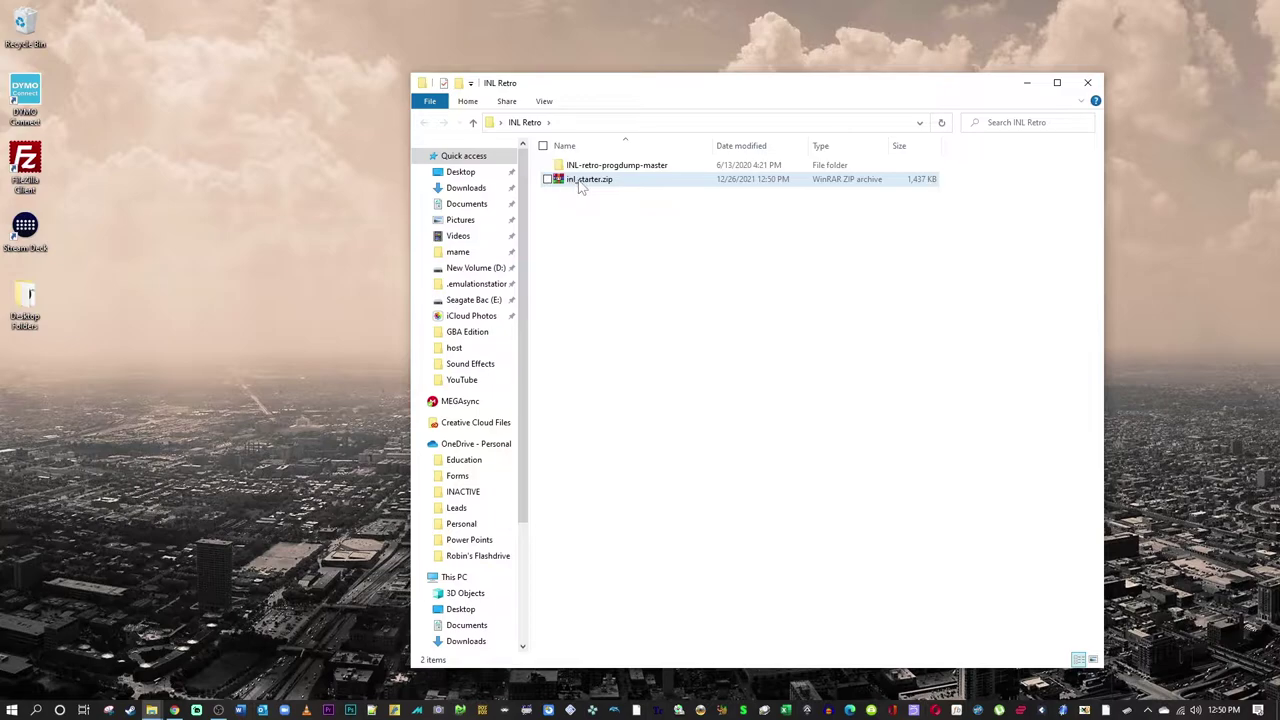
- Cut inl_starter.zip and open the extracted INL-retro-progdump-master folder
{"action": "right_click", "coordinate": [579, 186]}
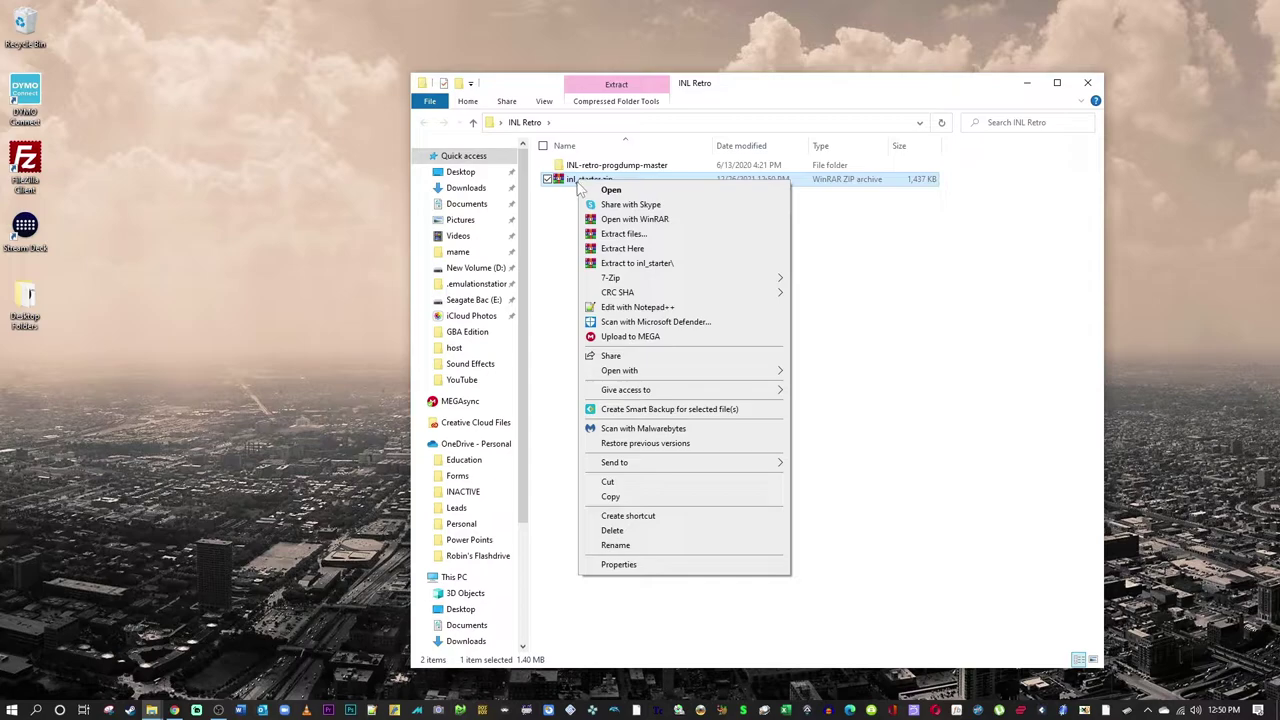
{"action": "left_click", "coordinate": [626, 481]}
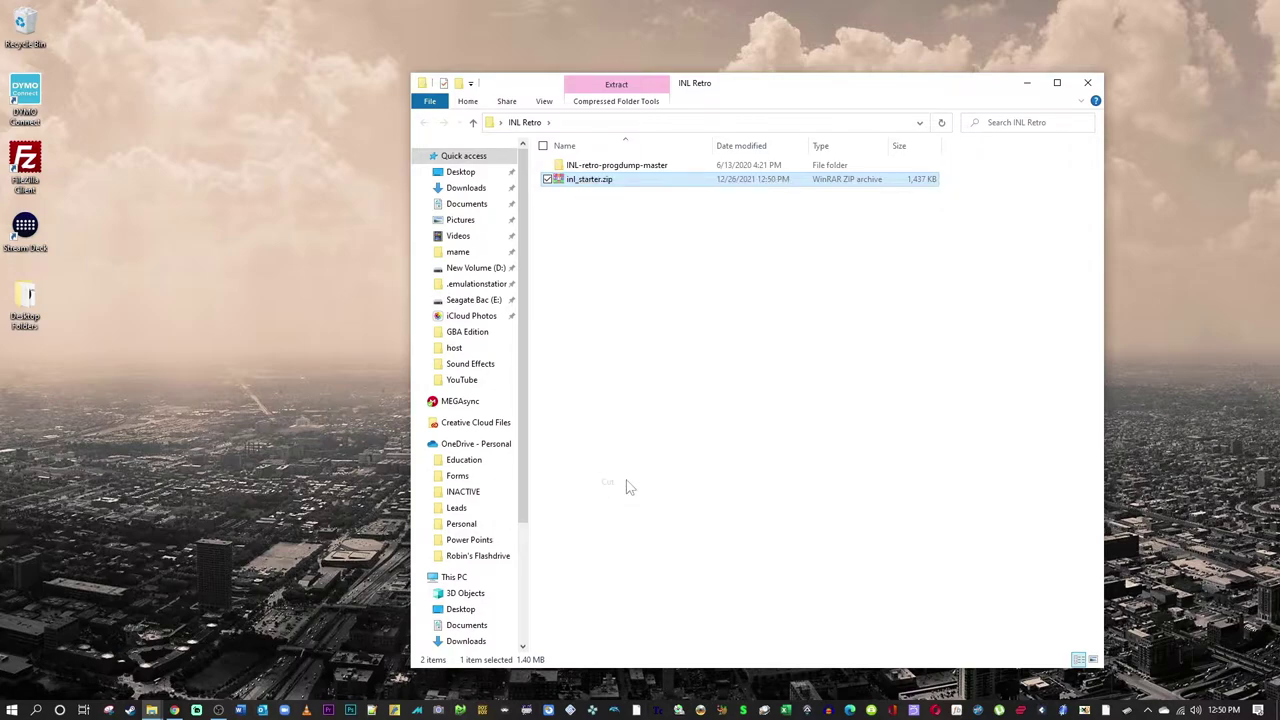
{"action": "double_click", "coordinate": [603, 170]}
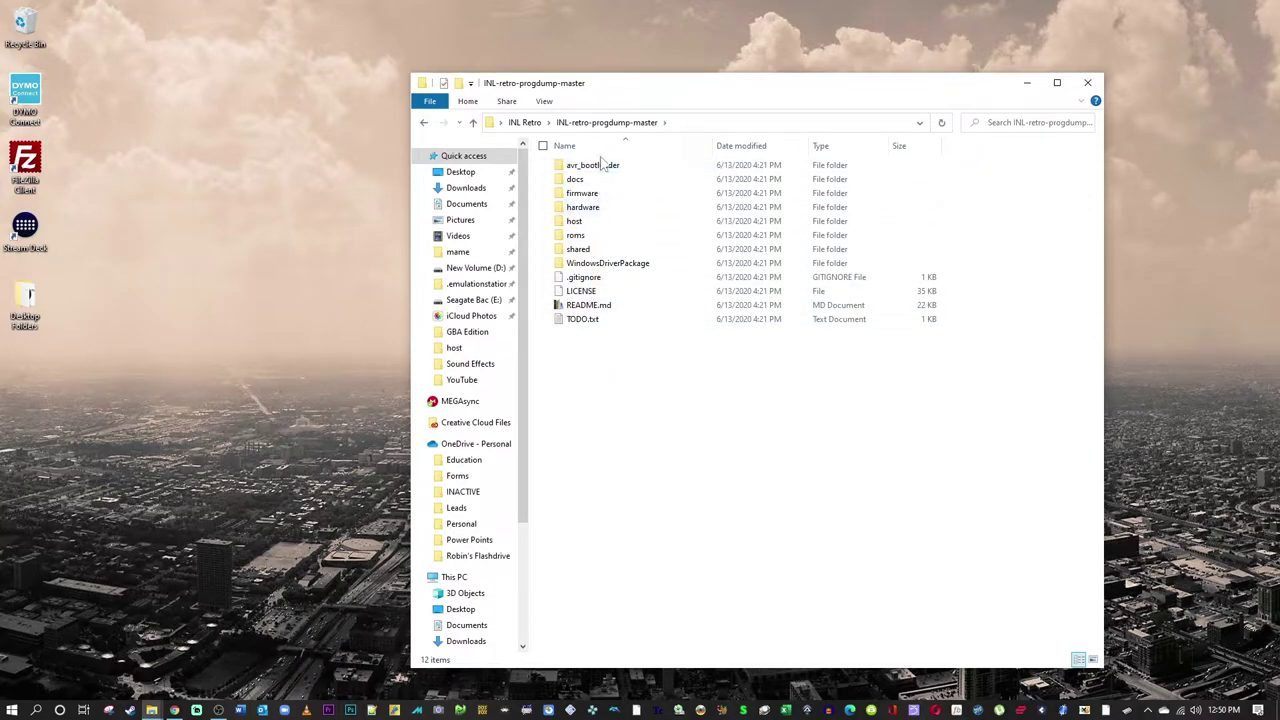
- Paste inl_starter.zip into the host folder, extract it there, and delete the zip
{"action": "double_click", "coordinate": [585, 229]}
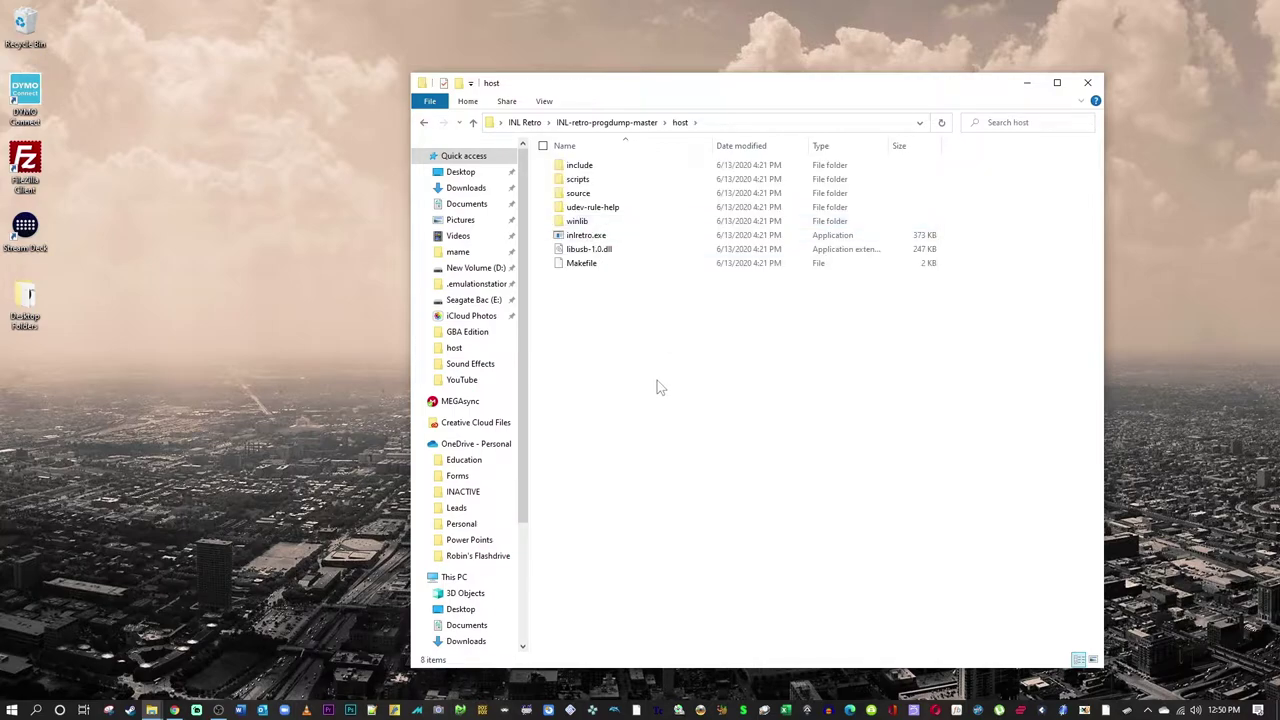
{"action": "right_click", "coordinate": [600, 350]}
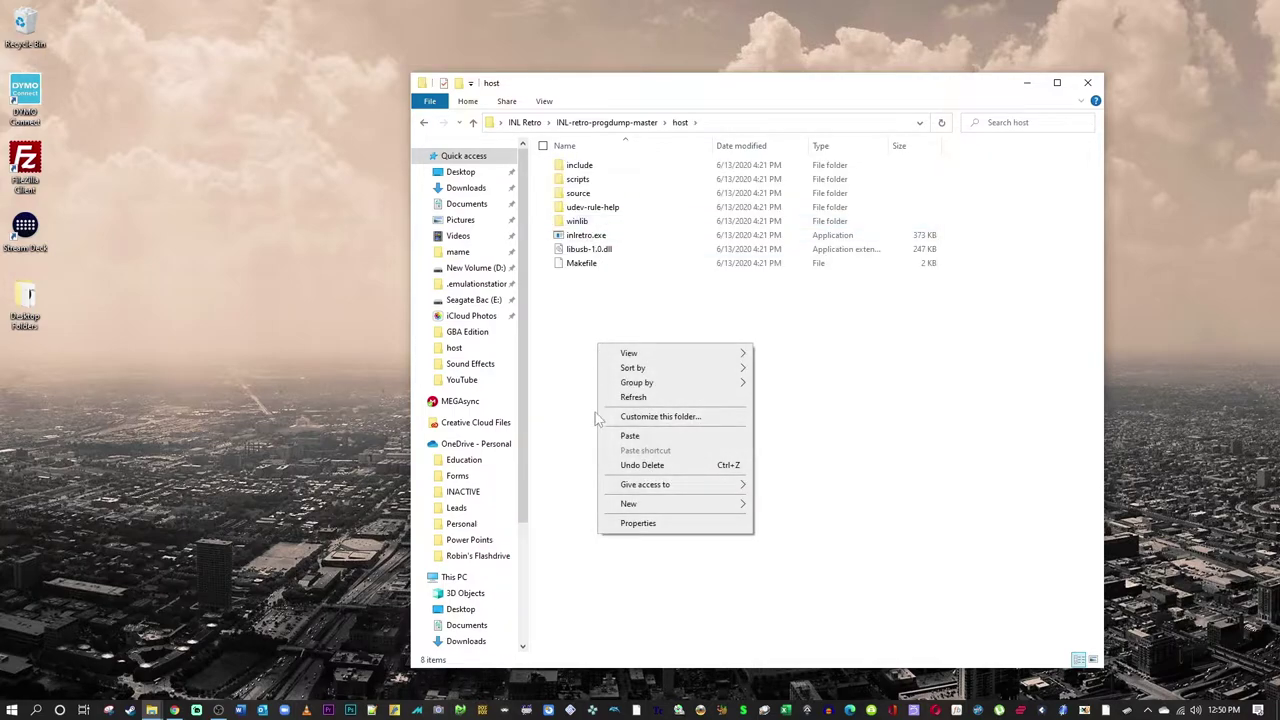
{"action": "left_click", "coordinate": [628, 436]}
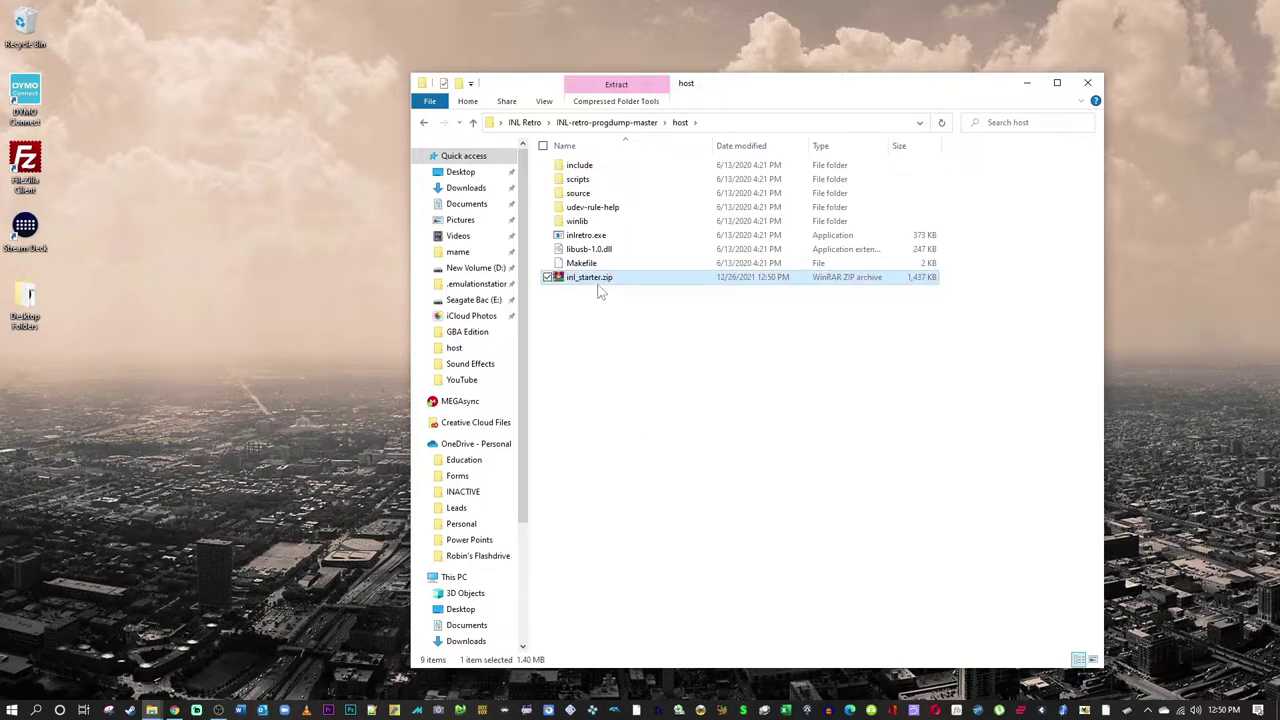
{"action": "right_click", "coordinate": [599, 285]}
{"action": "left_click", "coordinate": [641, 350]}
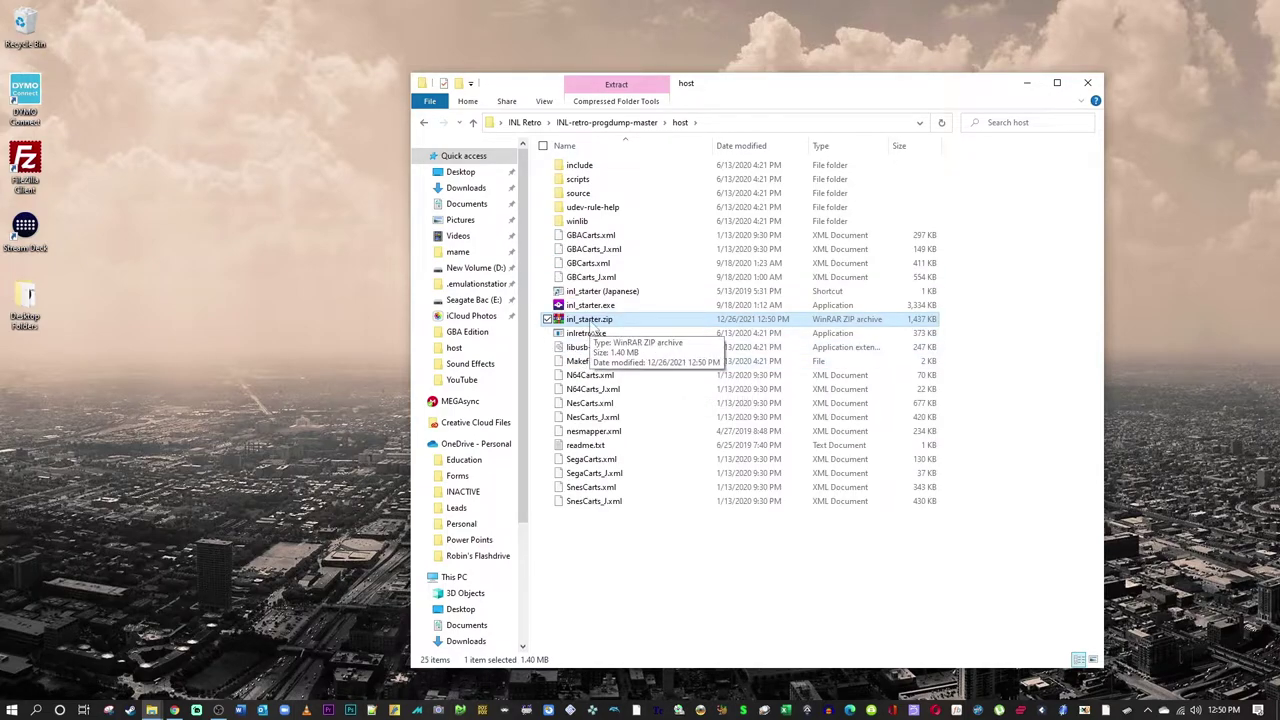
{"action": "key", "text": "Delete"}
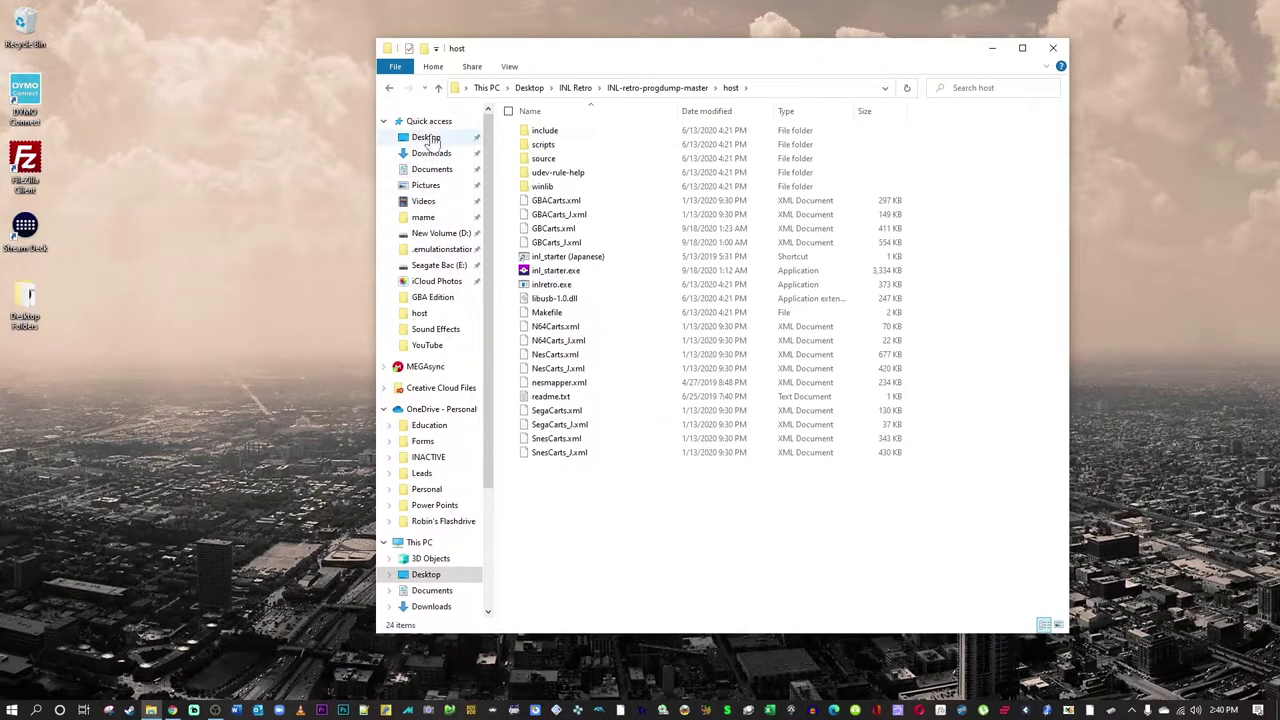
- Run InstallDriver.exe from WindowsDriverPackage to install the libusb-win32 INL Retro driver
{"action": "left_click", "coordinate": [438, 87]}
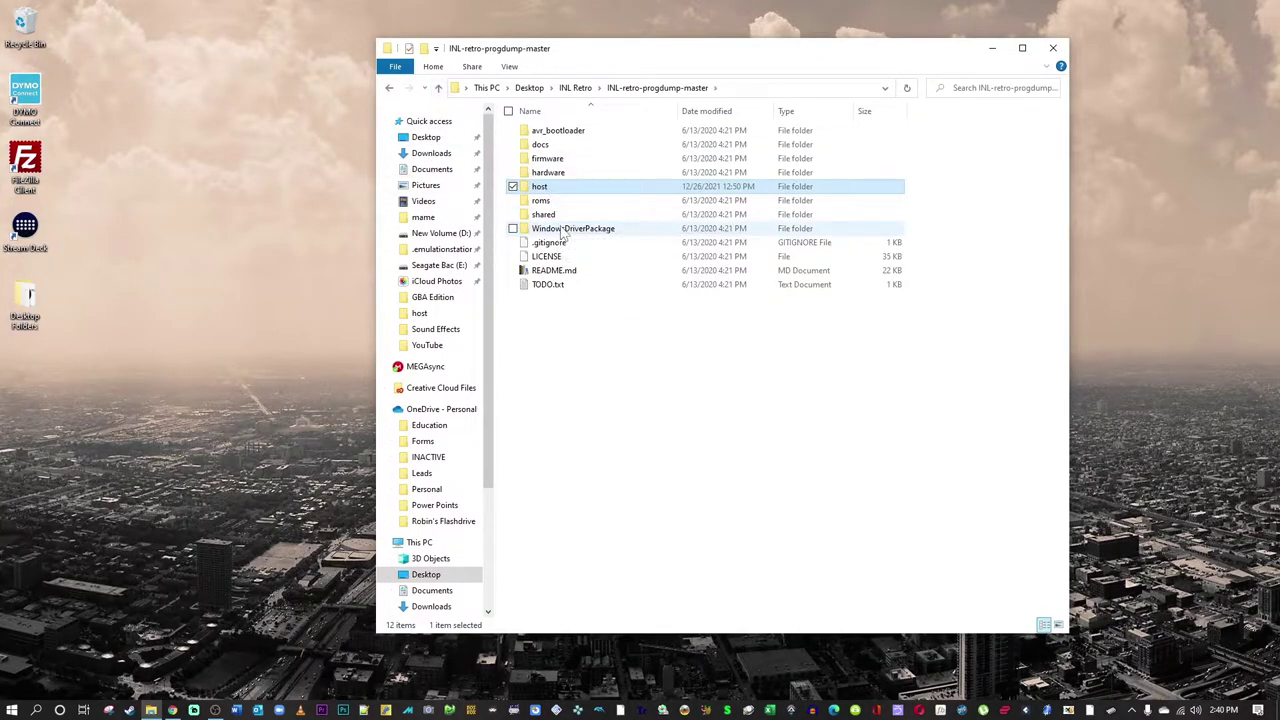
{"action": "double_click", "coordinate": [563, 229]}
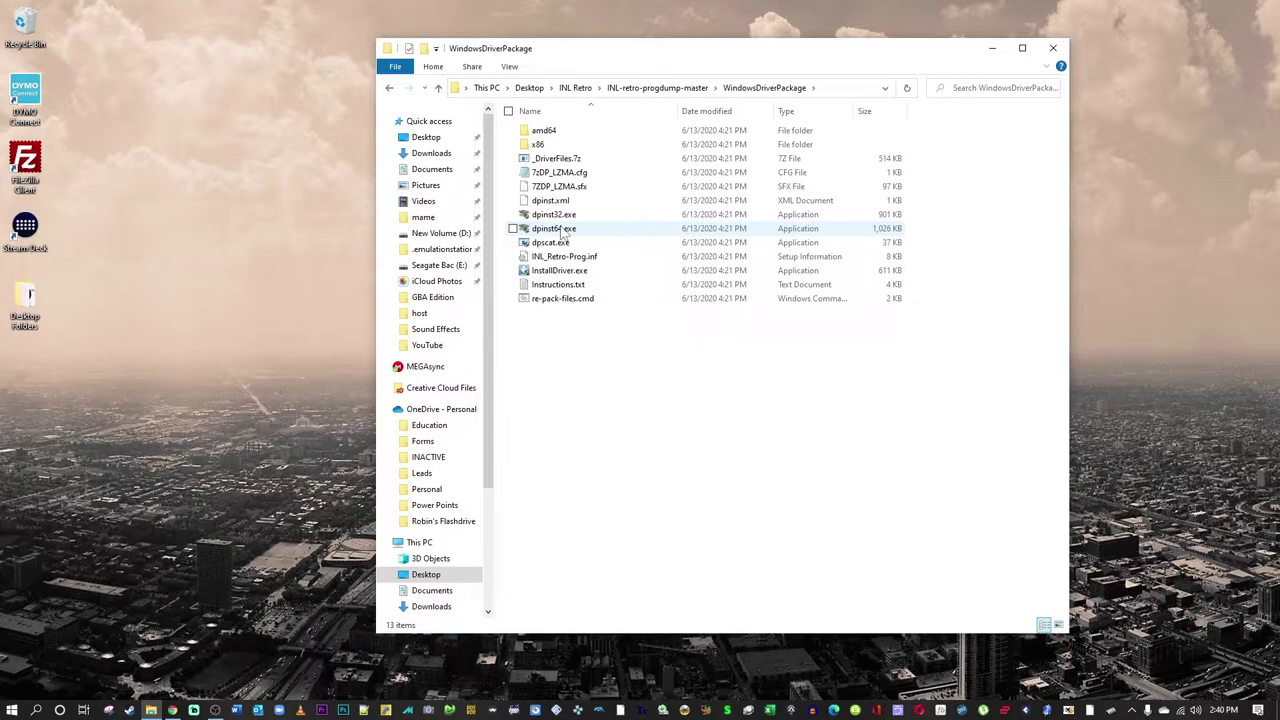
{"action": "left_click", "coordinate": [560, 272]}
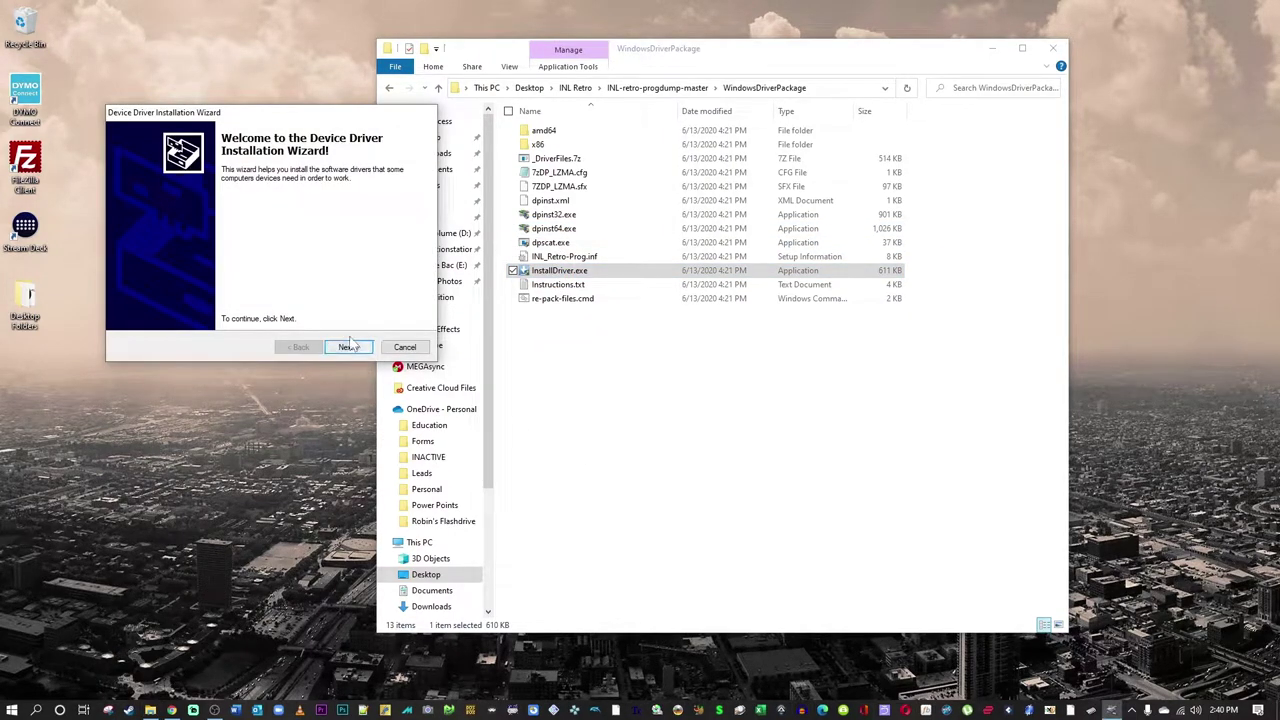
{"action": "left_click", "coordinate": [366, 349]}
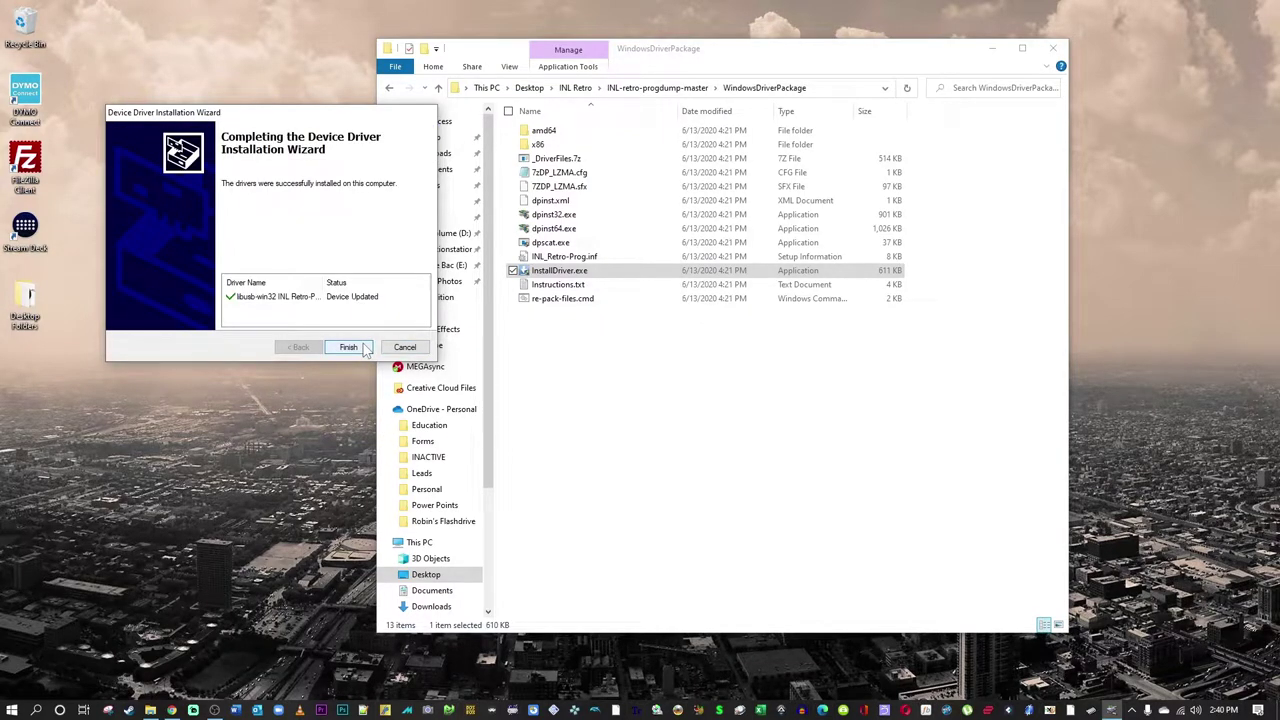
{"action": "left_click", "coordinate": [366, 349]}
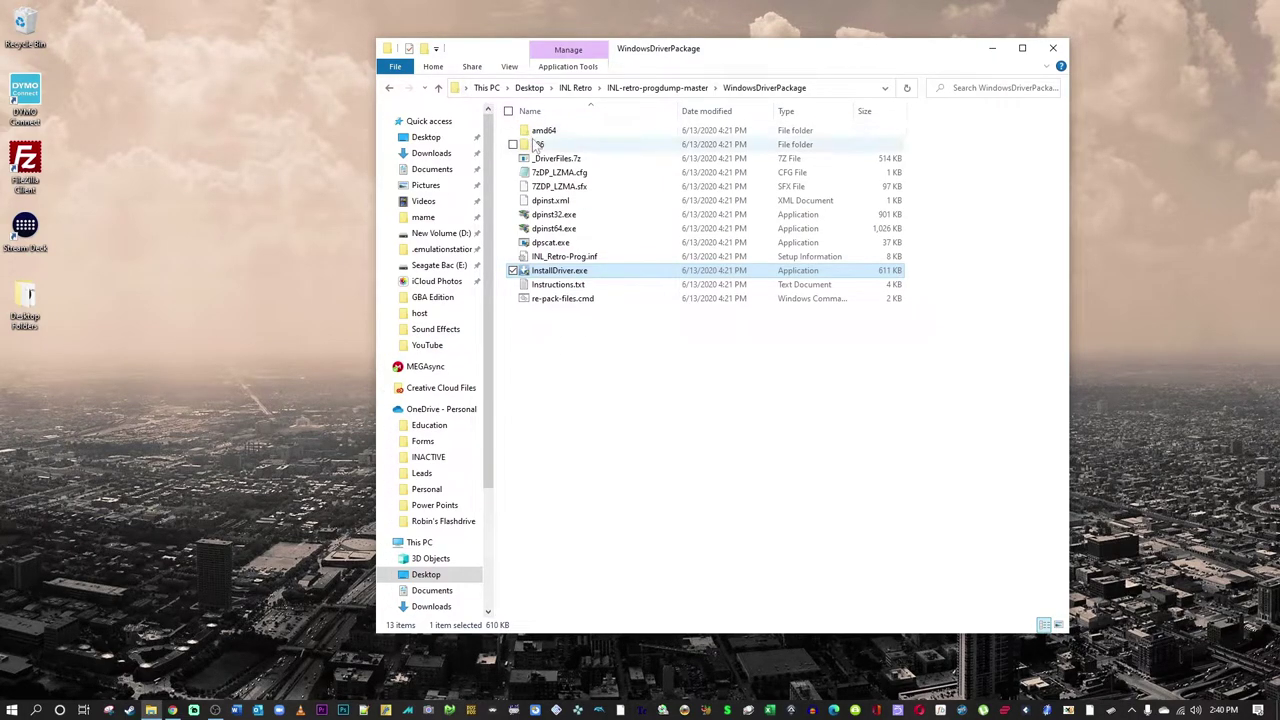
- Launch inl_starter.exe from the INL-retro-progdump-master host folder
{"action": "left_click", "coordinate": [438, 88]}
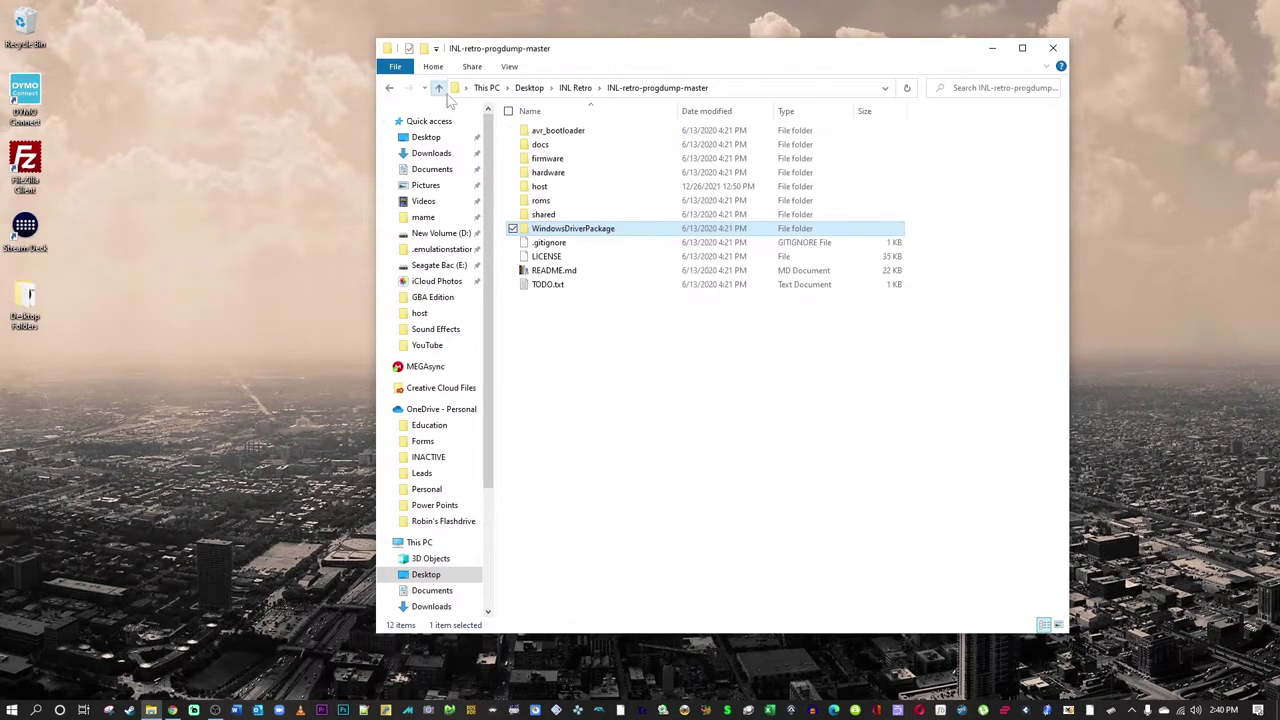
{"action": "double_click", "coordinate": [545, 187]}
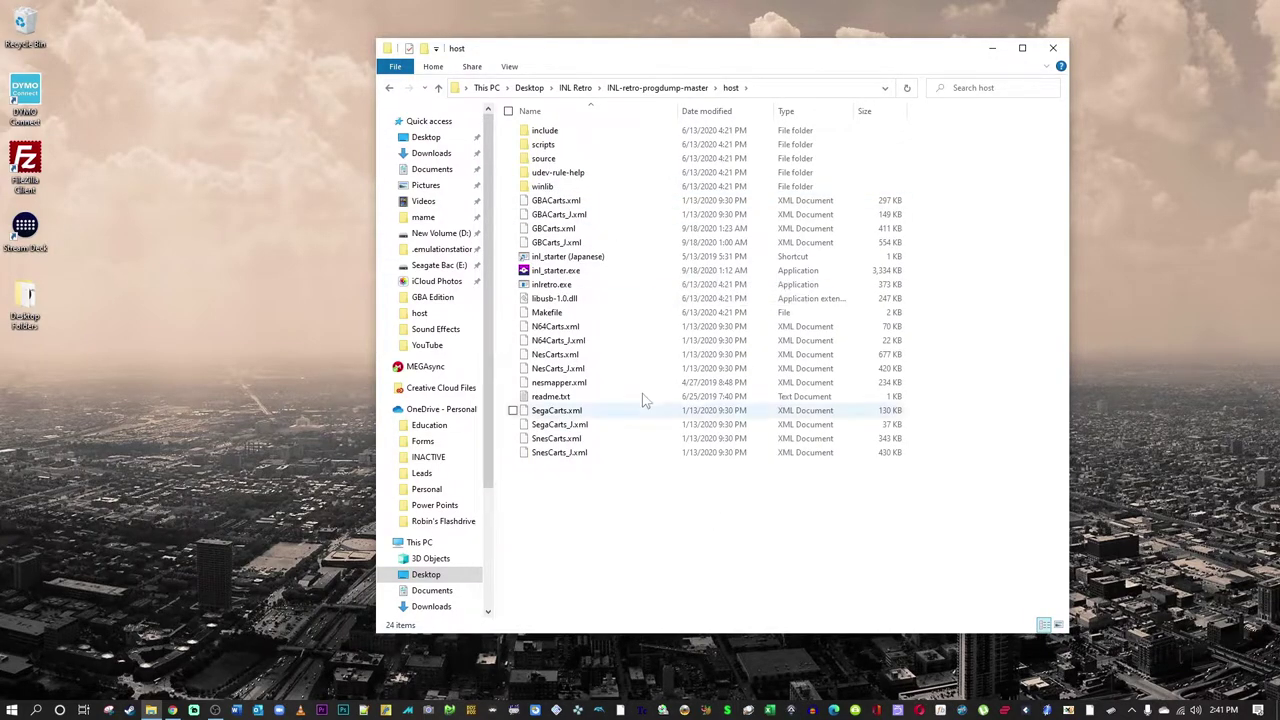
{"action": "double_click", "coordinate": [577, 271]}
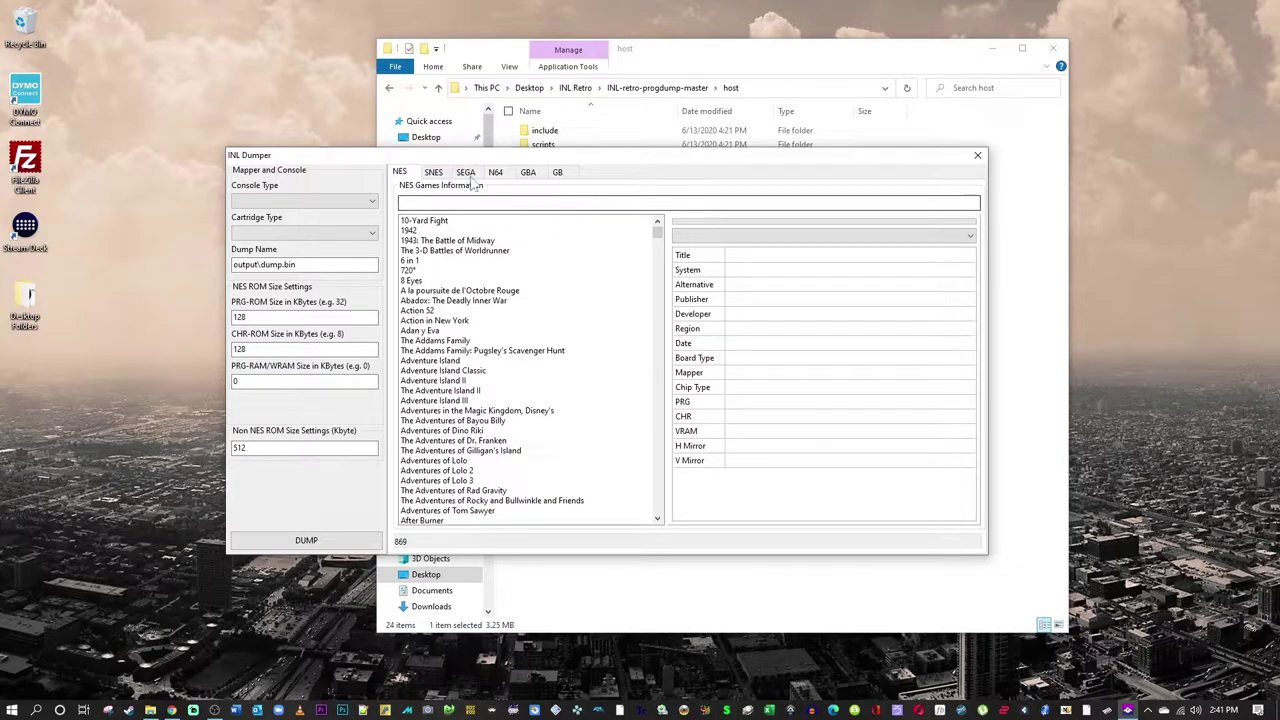
- Browse the SNES, Game Boy and other console game lists, then return to NES
{"action": "left_click", "coordinate": [436, 174]}
{"action": "left_click", "coordinate": [466, 173]}
{"action": "left_click", "coordinate": [496, 173]}
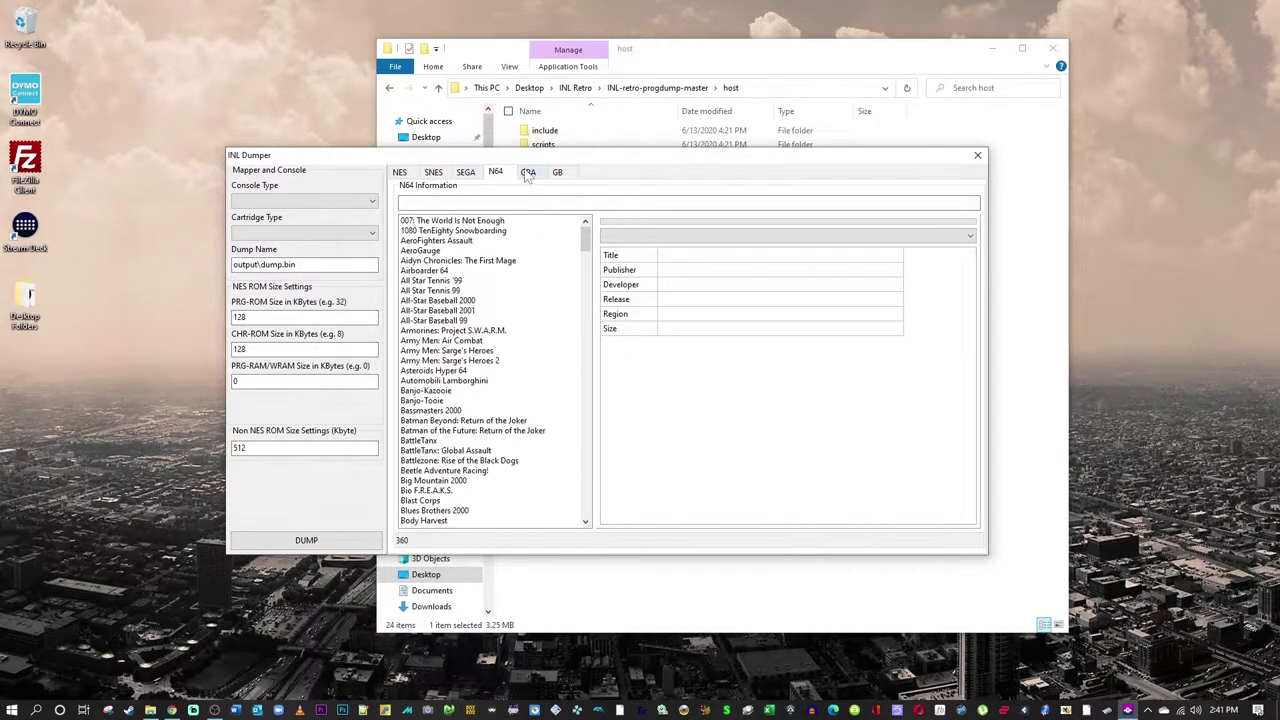
{"action": "left_click", "coordinate": [528, 173]}
{"action": "left_click", "coordinate": [560, 173]}
{"action": "left_click", "coordinate": [399, 172]}
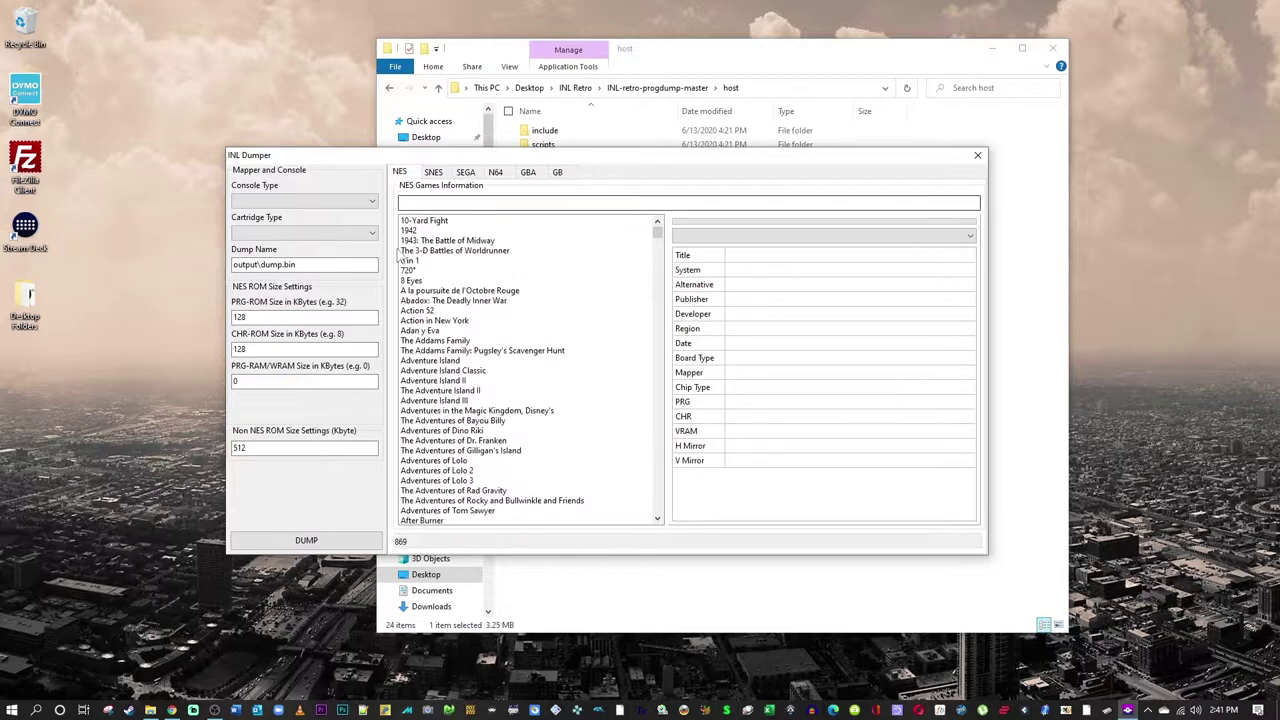
{"action": "scroll", "coordinate": [535, 283], "scroll_direction": "down", "scroll_amount": 12}
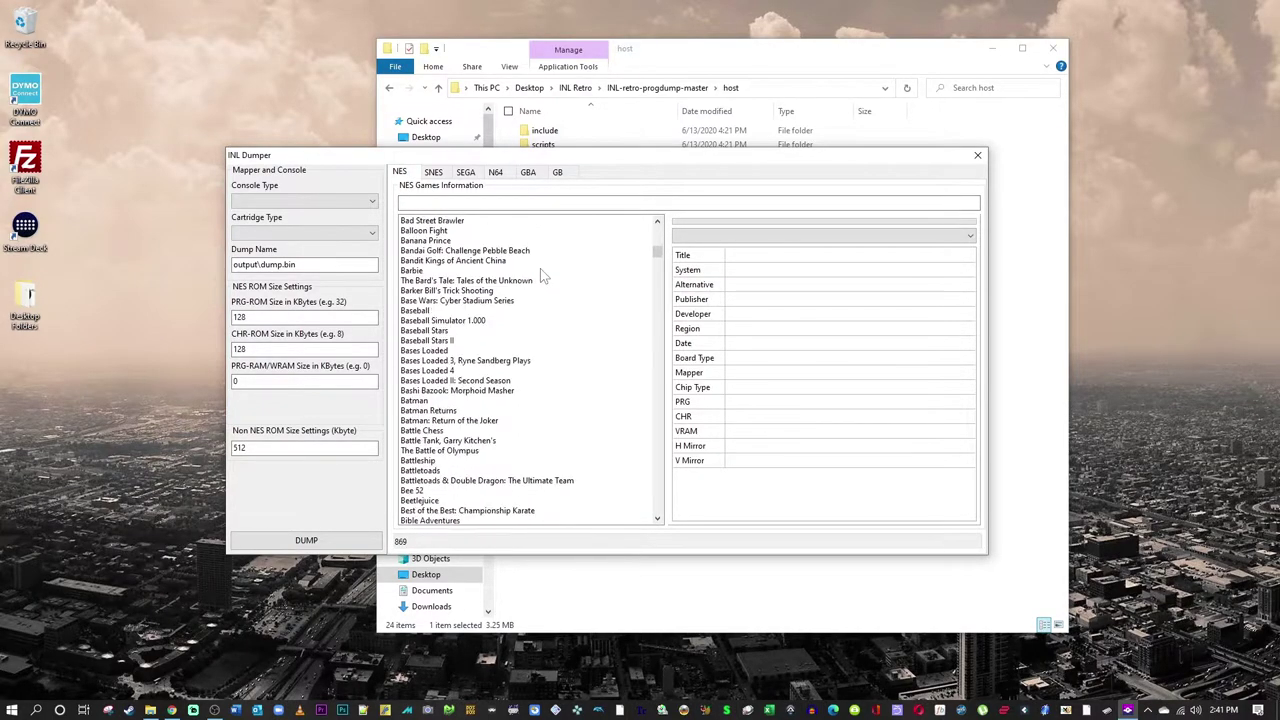
{"action": "scroll", "coordinate": [540, 270], "scroll_direction": "down", "scroll_amount": 20}
{"action": "scroll", "coordinate": [535, 276], "scroll_direction": "up", "scroll_amount": 20}
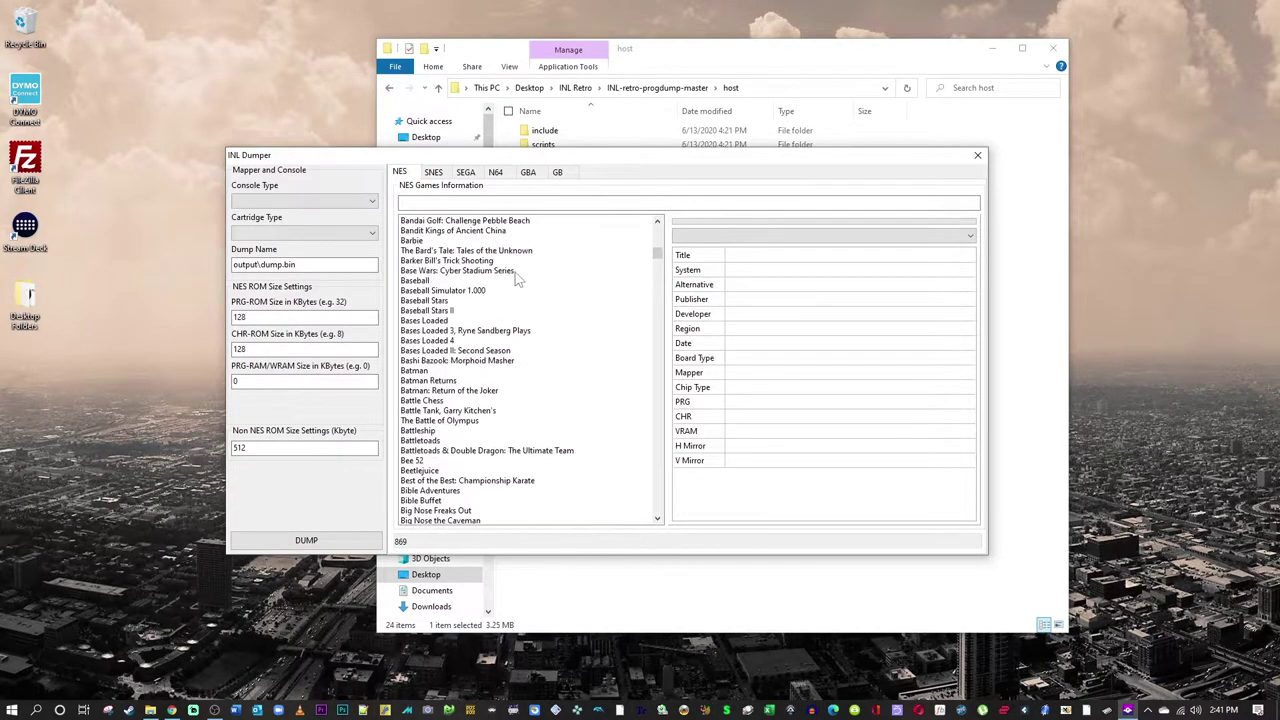
{"action": "scroll", "coordinate": [515, 265], "scroll_direction": "up", "scroll_amount": 20}
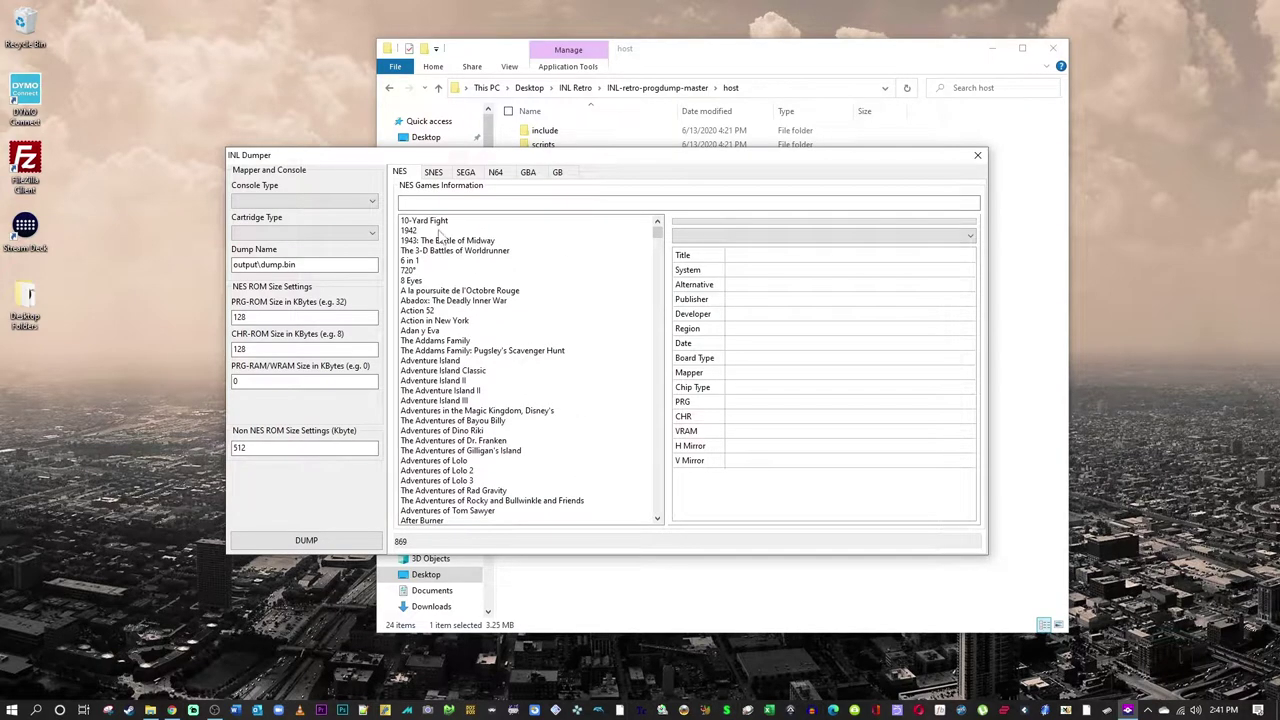
- Search 'shatte', select Shatterhand, and keep its USA NES-NTSC version
{"action": "left_click", "coordinate": [481, 200]}
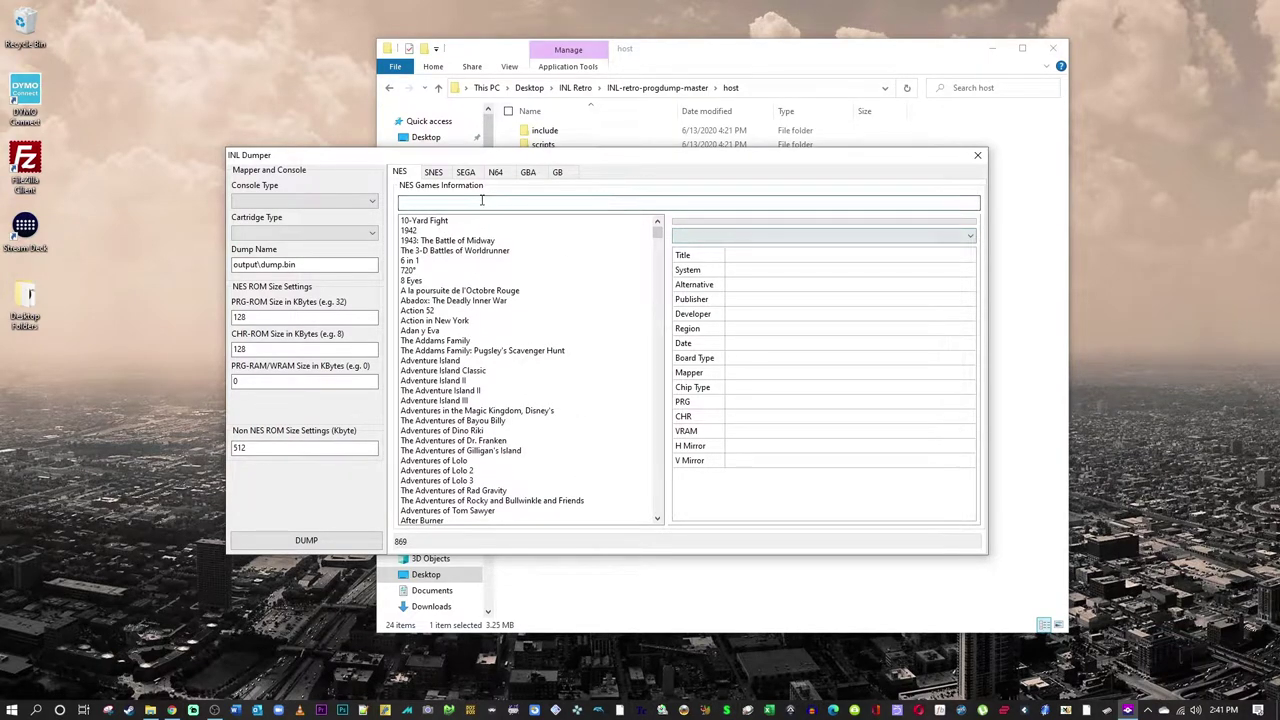
{"action": "type", "text": "shatte"}
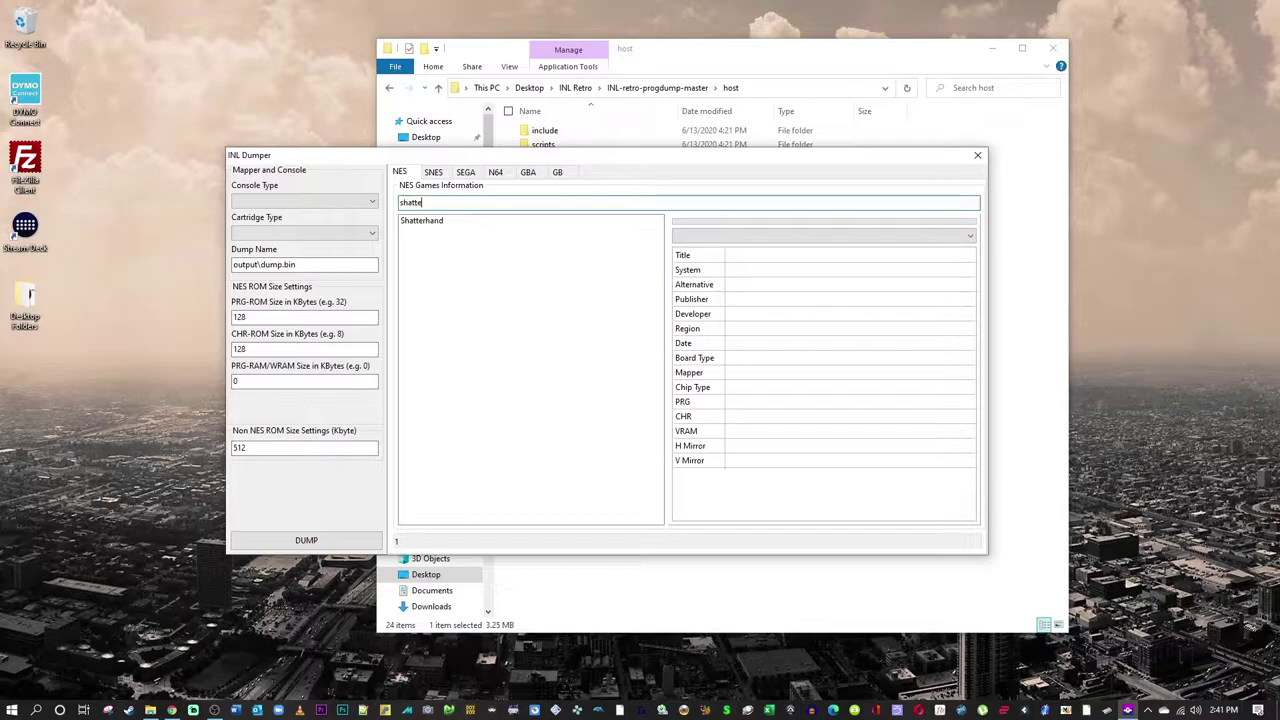
{"action": "left_click", "coordinate": [435, 224]}
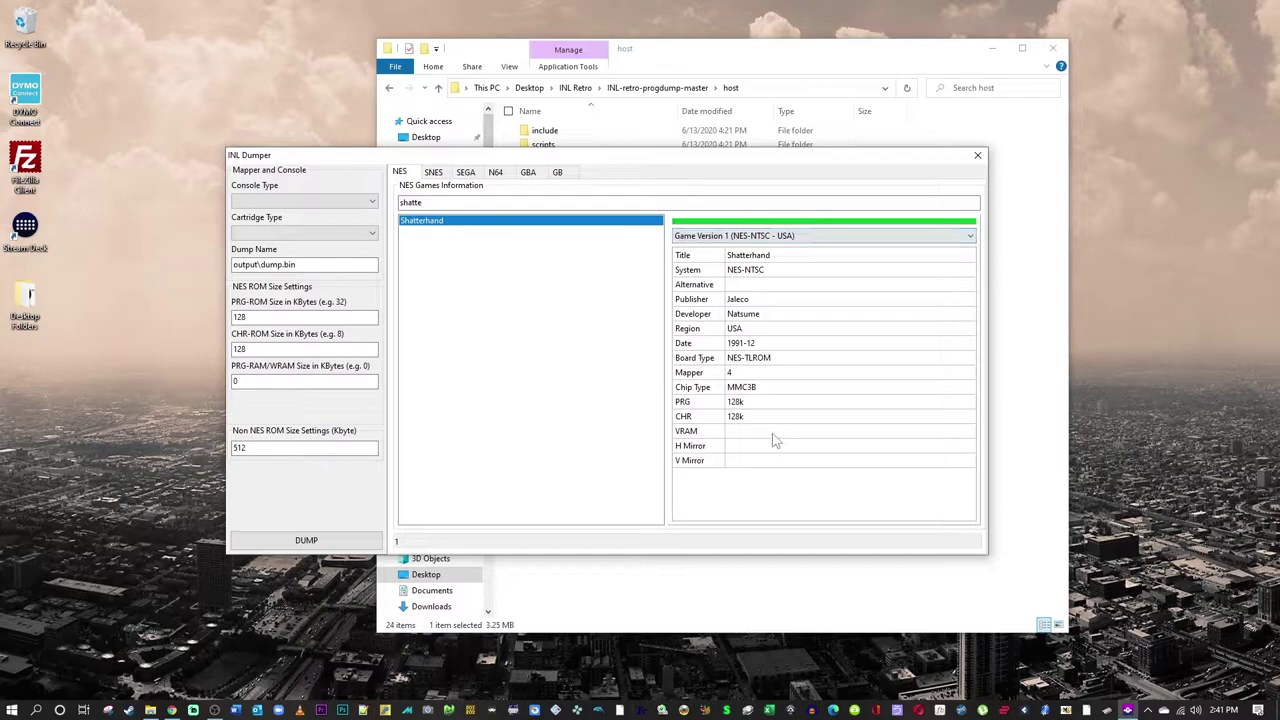
{"action": "left_click", "coordinate": [970, 237]}
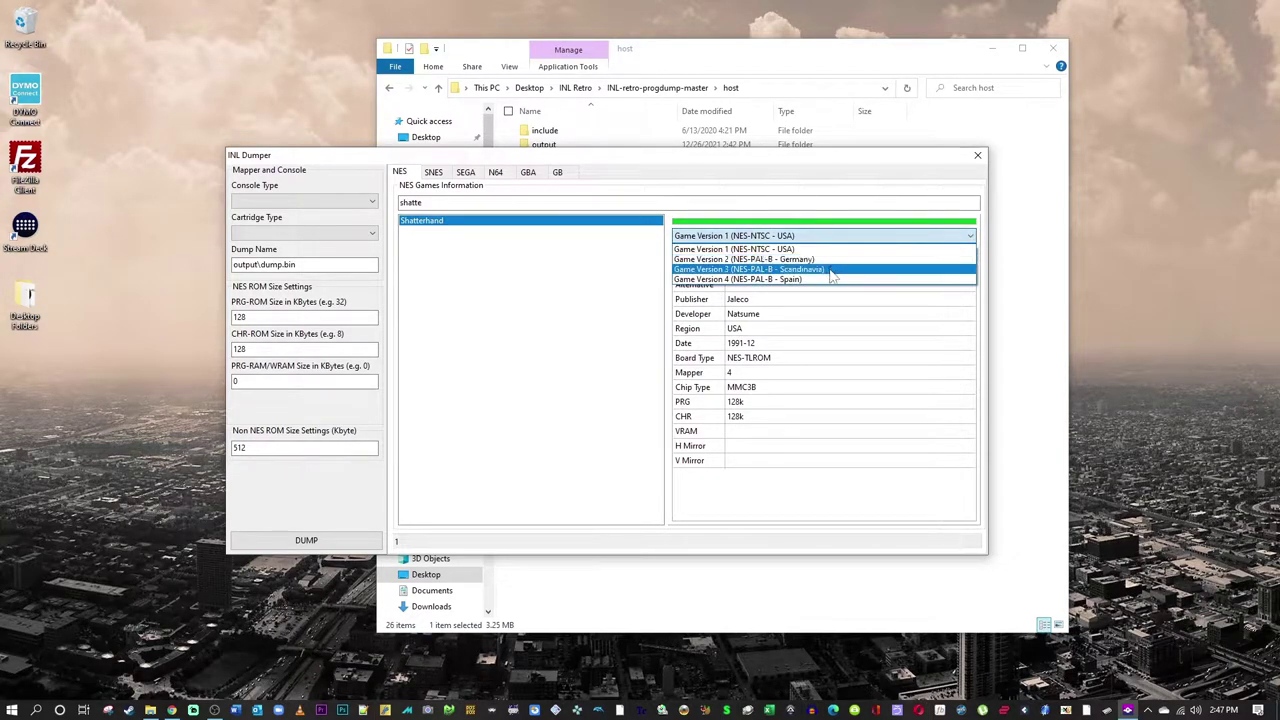
{"action": "left_click", "coordinate": [900, 259]}
{"action": "left_click", "coordinate": [966, 236]}
{"action": "left_click", "coordinate": [927, 249]}
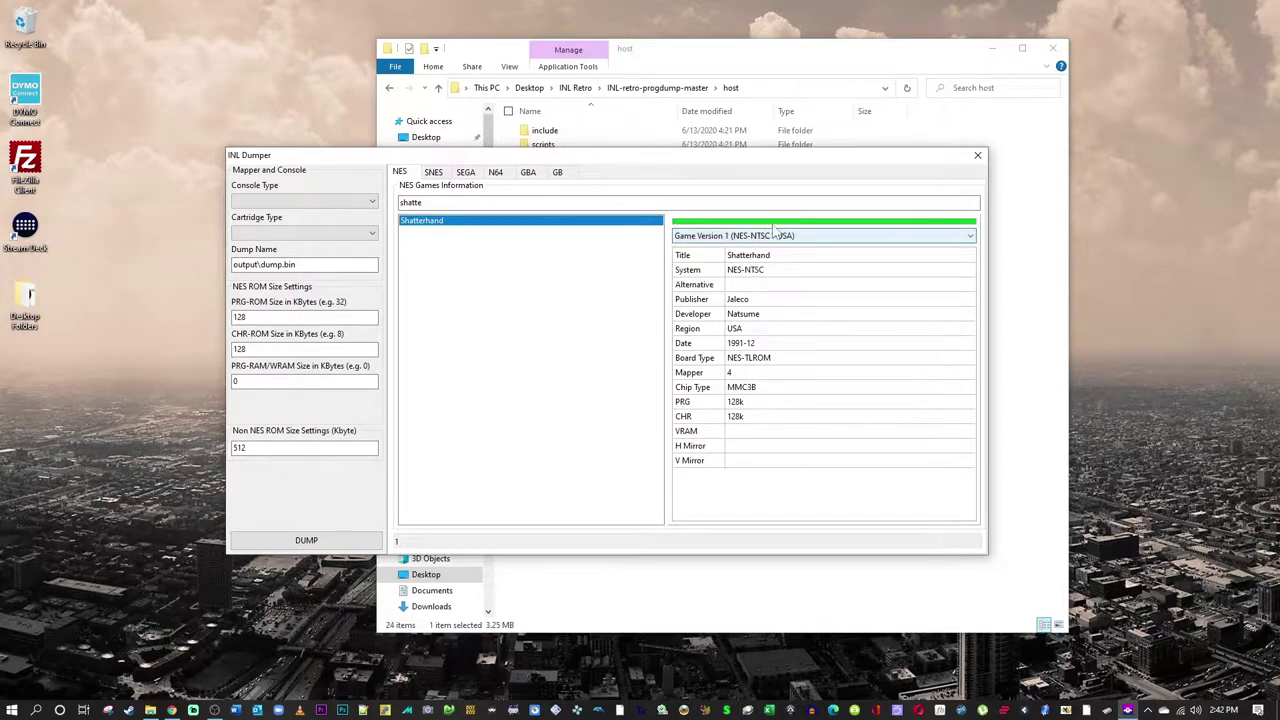
- Set Console Type to NES and Cartridge Type to scripts.nes.mmc3
{"action": "left_click", "coordinate": [373, 203]}
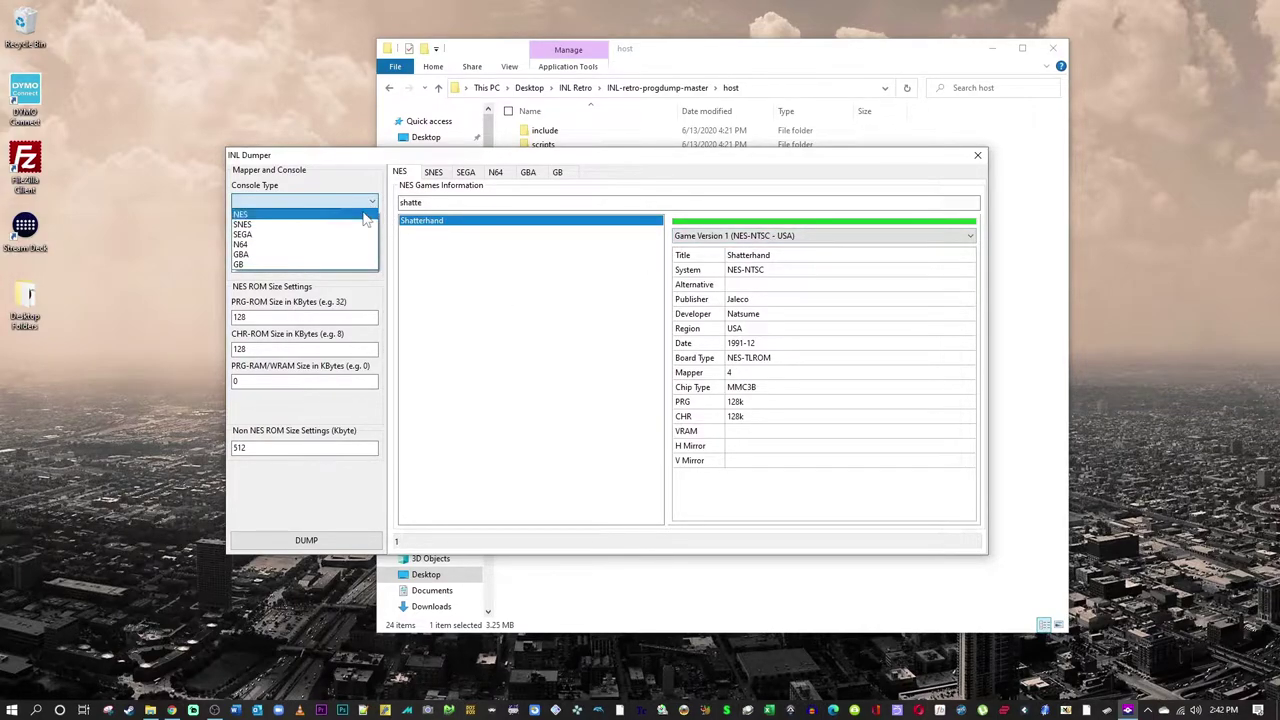
{"action": "left_click", "coordinate": [366, 215]}
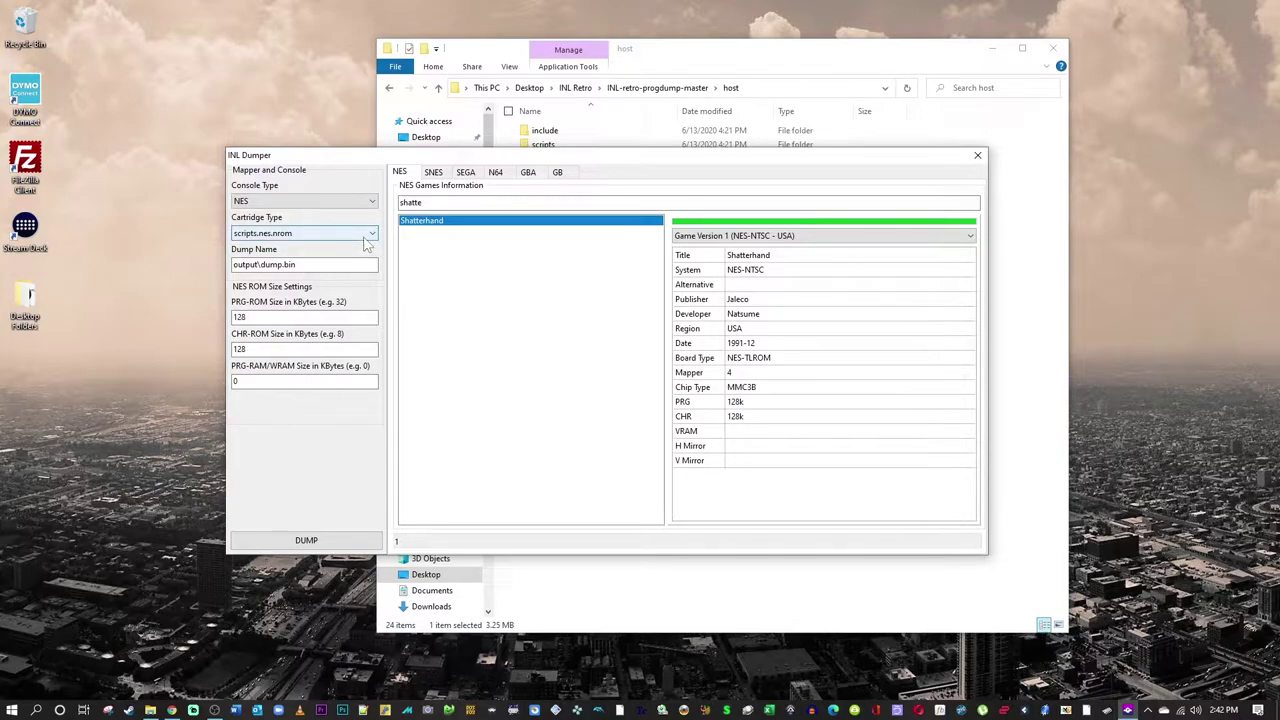
{"action": "left_click", "coordinate": [364, 237]}
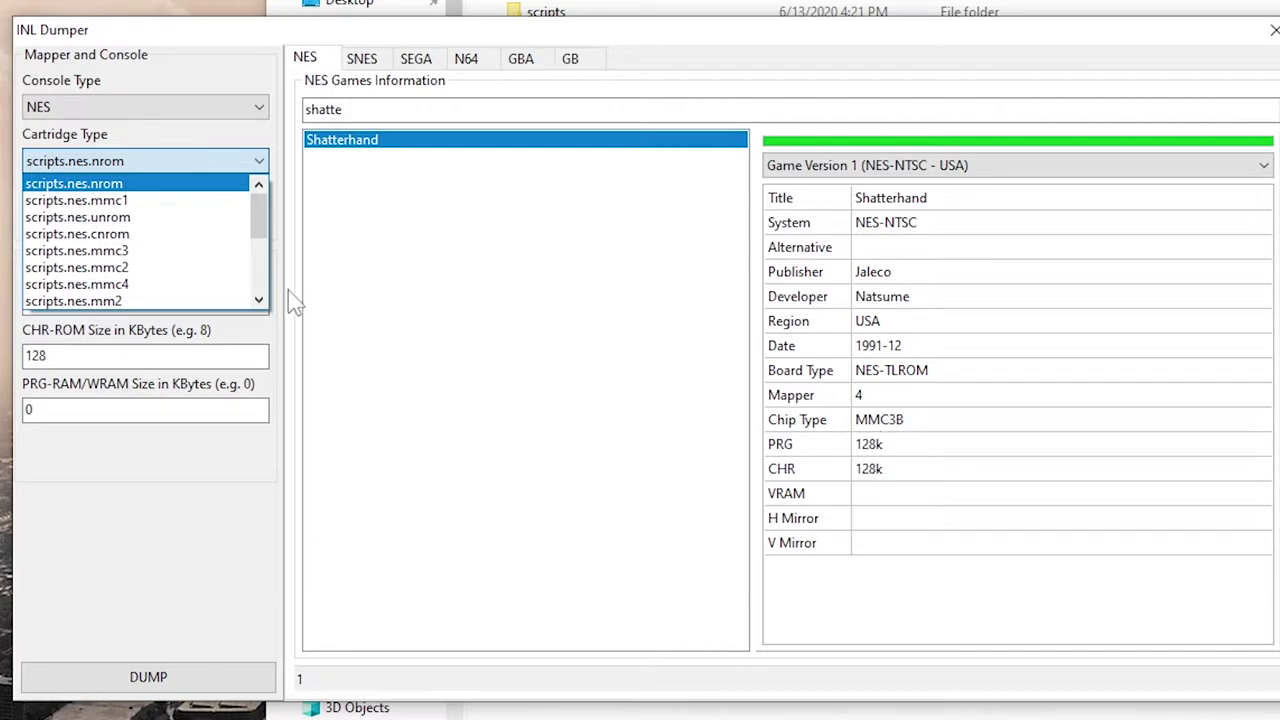
{"action": "left_click", "coordinate": [117, 251]}
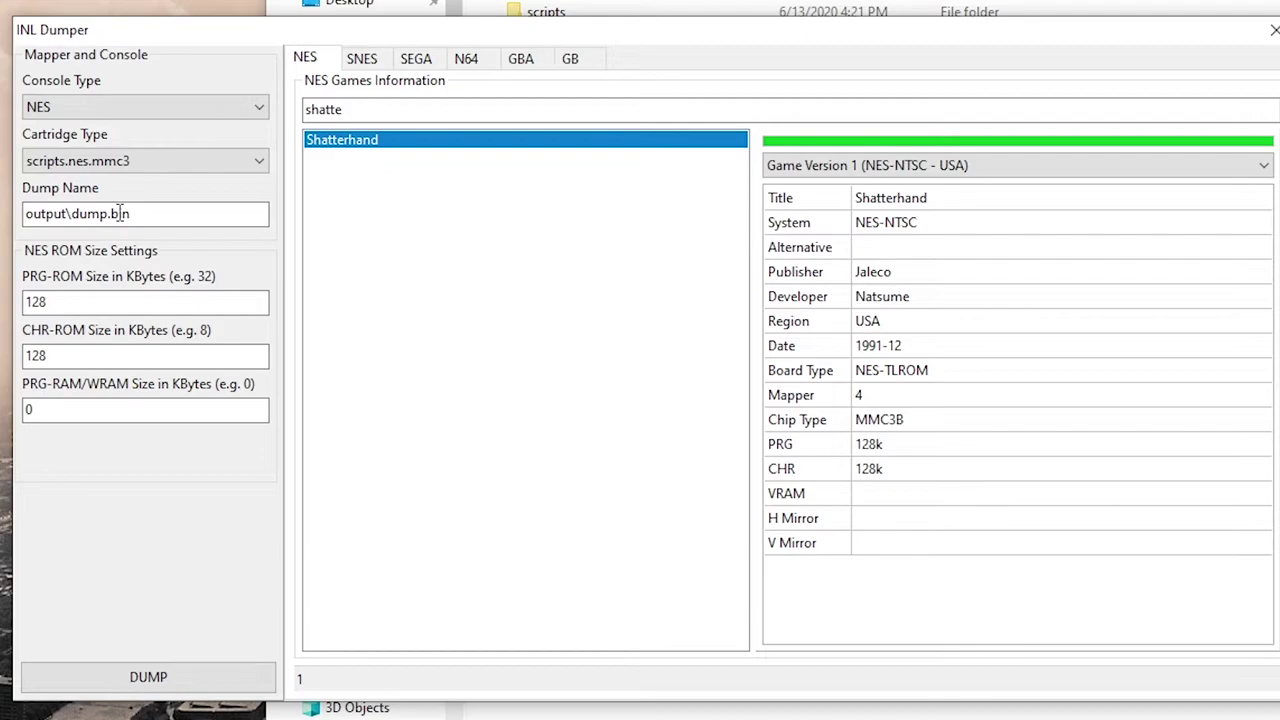
- Rename the dump to output\dump.nes and verify PRG 128, CHR 128, PRG-RAM 0
{"action": "left_click_drag", "start_coordinate": [110, 213], "coordinate": [132, 213]}
{"action": "type", "text": "nes"}
{"action": "left_click", "coordinate": [200, 301]}
{"action": "left_click_drag", "start_coordinate": [50, 301], "coordinate": [8, 301]}
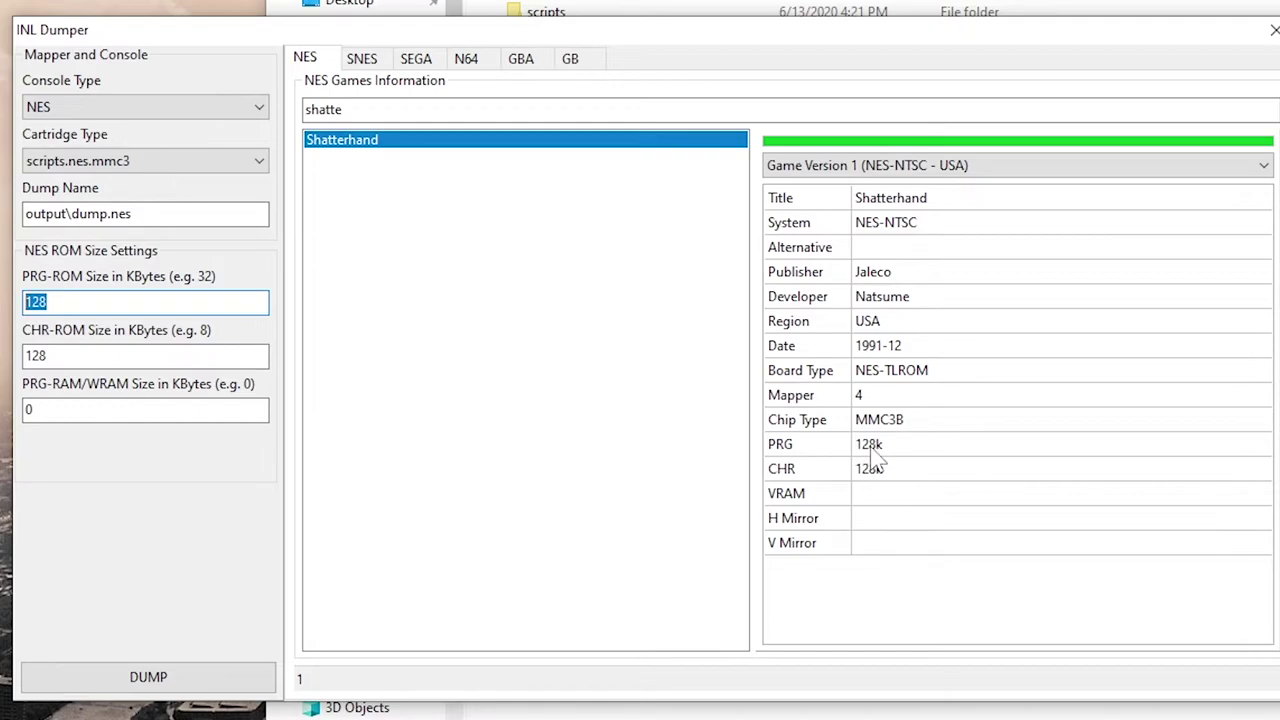
{"action": "double_click", "coordinate": [50, 356]}
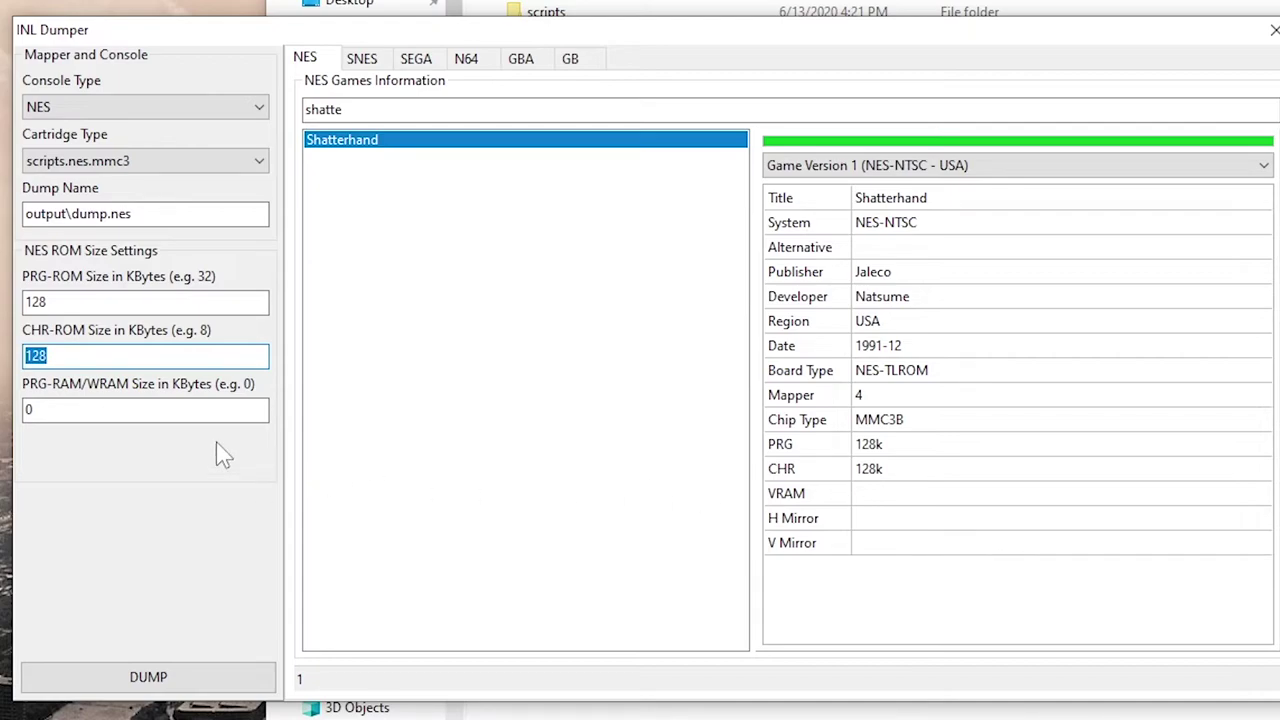
{"action": "left_click", "coordinate": [133, 413]}
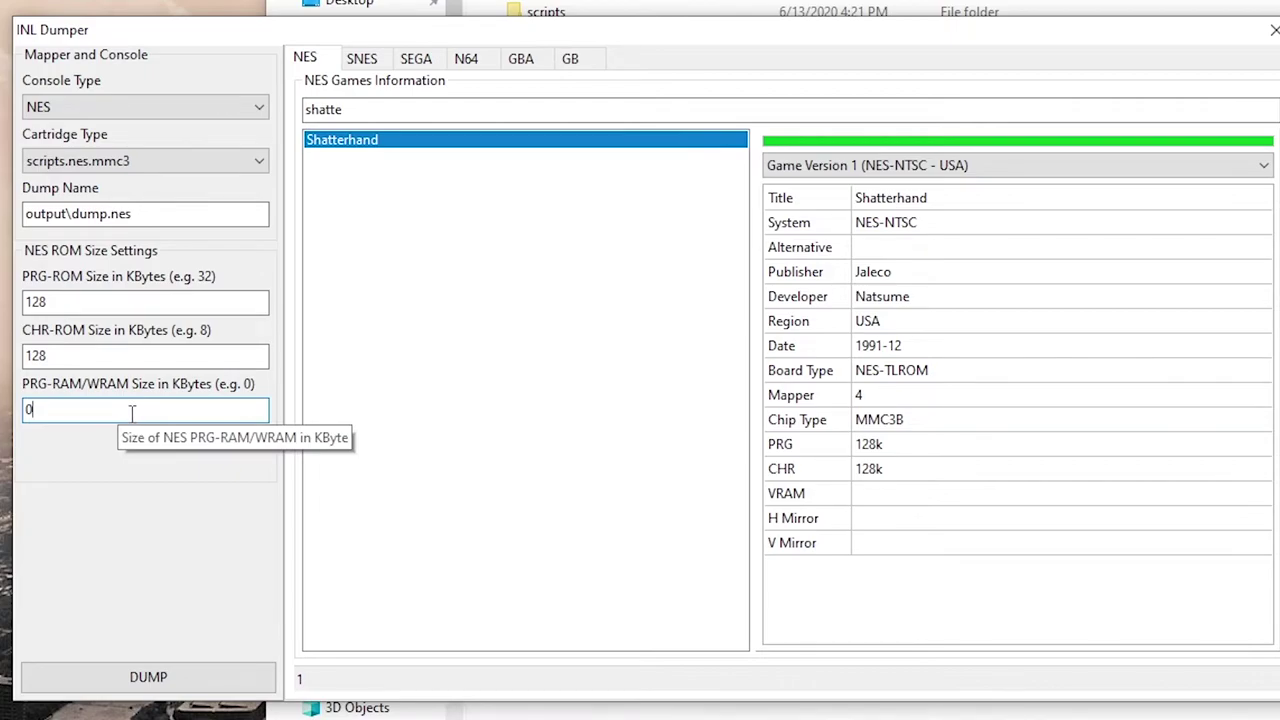
- Dump the cartridge's PRG and CHR ROMs to output\dump.nes and acknowledge the Finished! message
{"action": "left_click", "coordinate": [127, 679]}
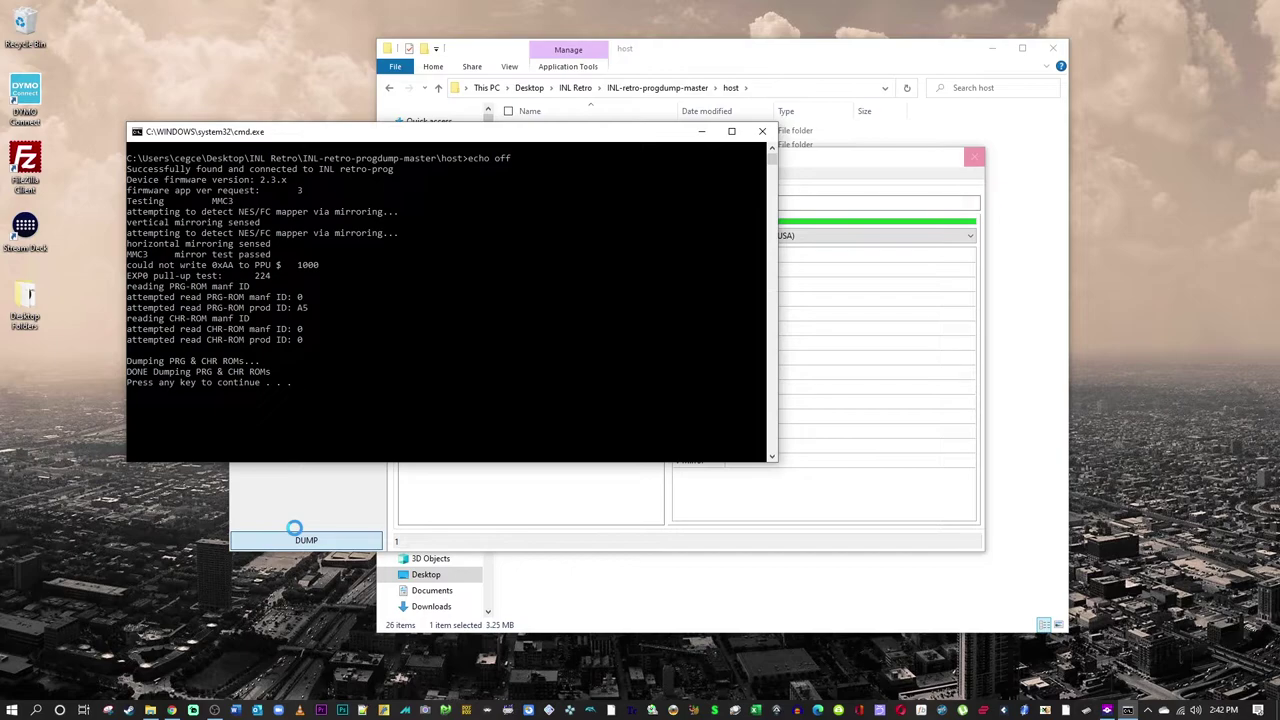
{"action": "key", "text": "Return"}
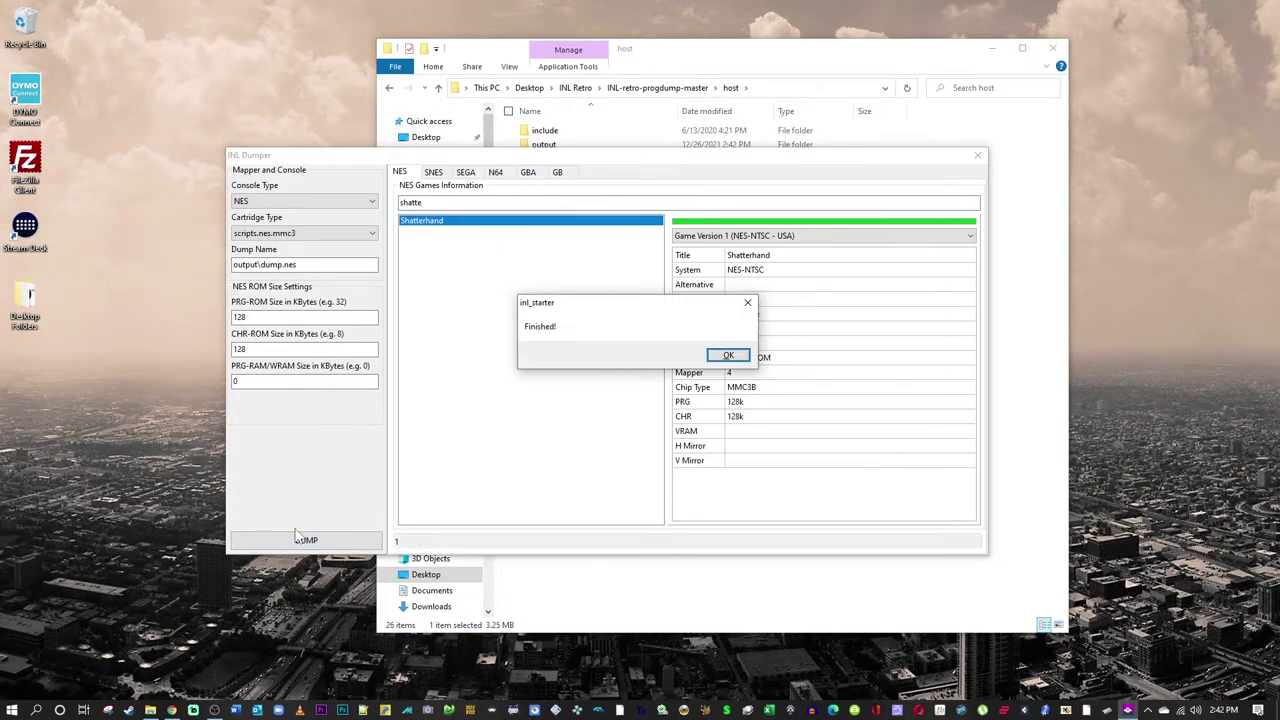
{"action": "left_click", "coordinate": [737, 358]}
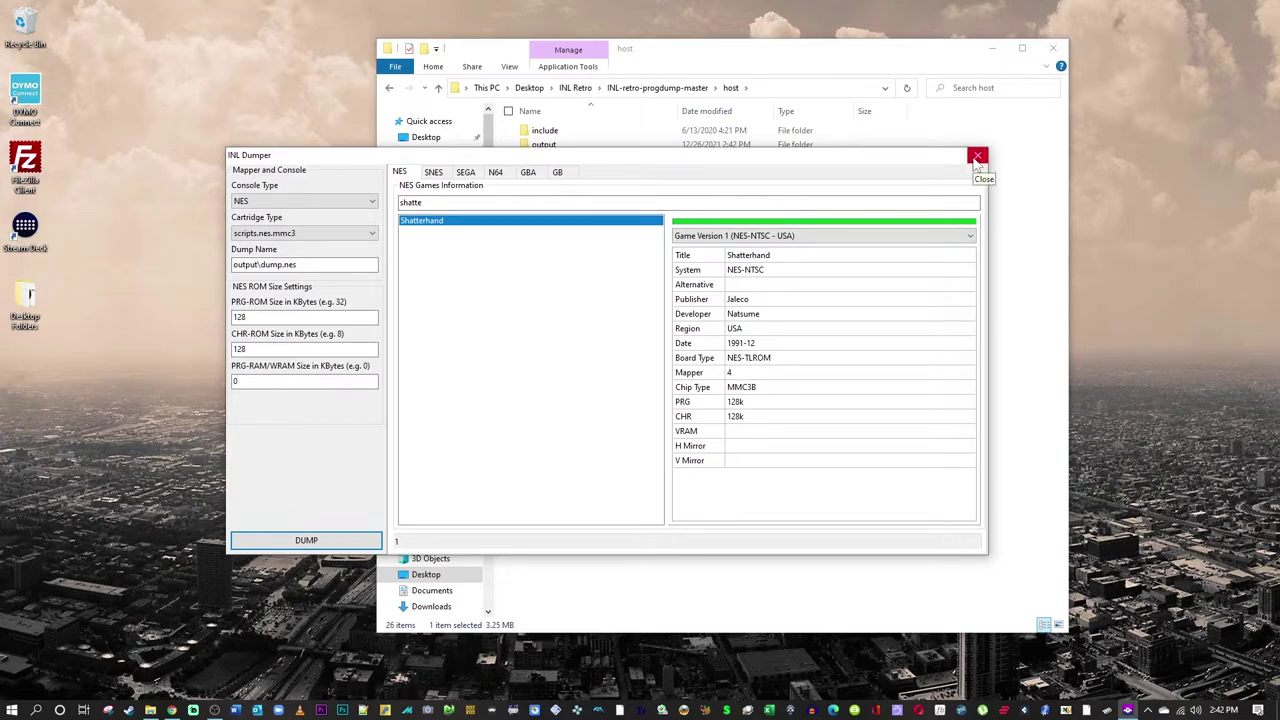
- Close INL Dumper, check that output holds the 257 KB dump.nes, then return to host
{"action": "left_click", "coordinate": [978, 157]}
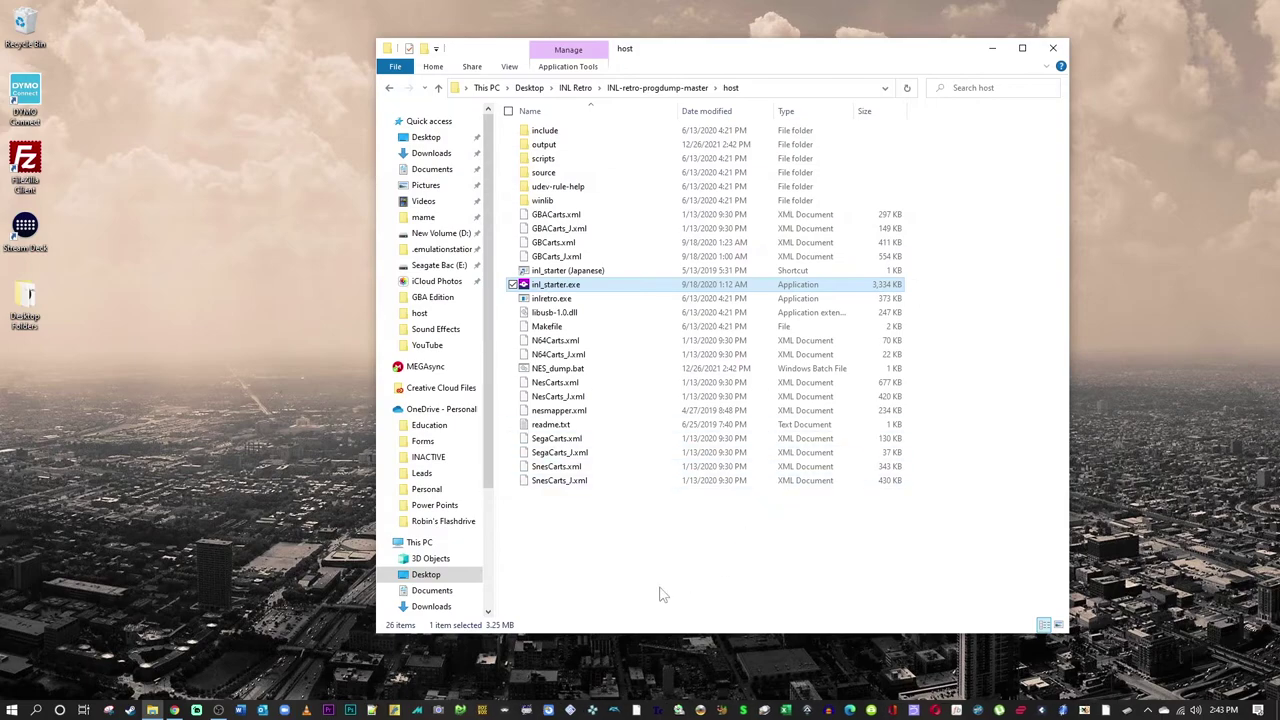
{"action": "double_click", "coordinate": [614, 145]}
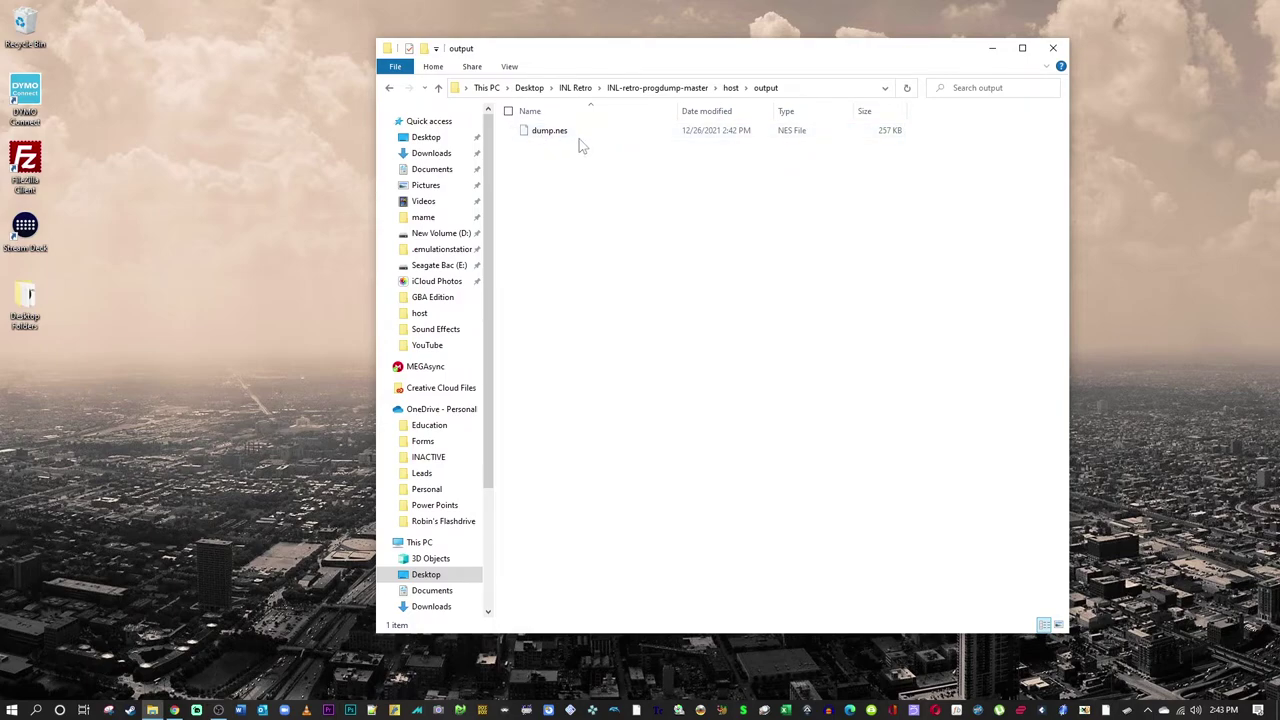
{"action": "left_click", "coordinate": [438, 88]}
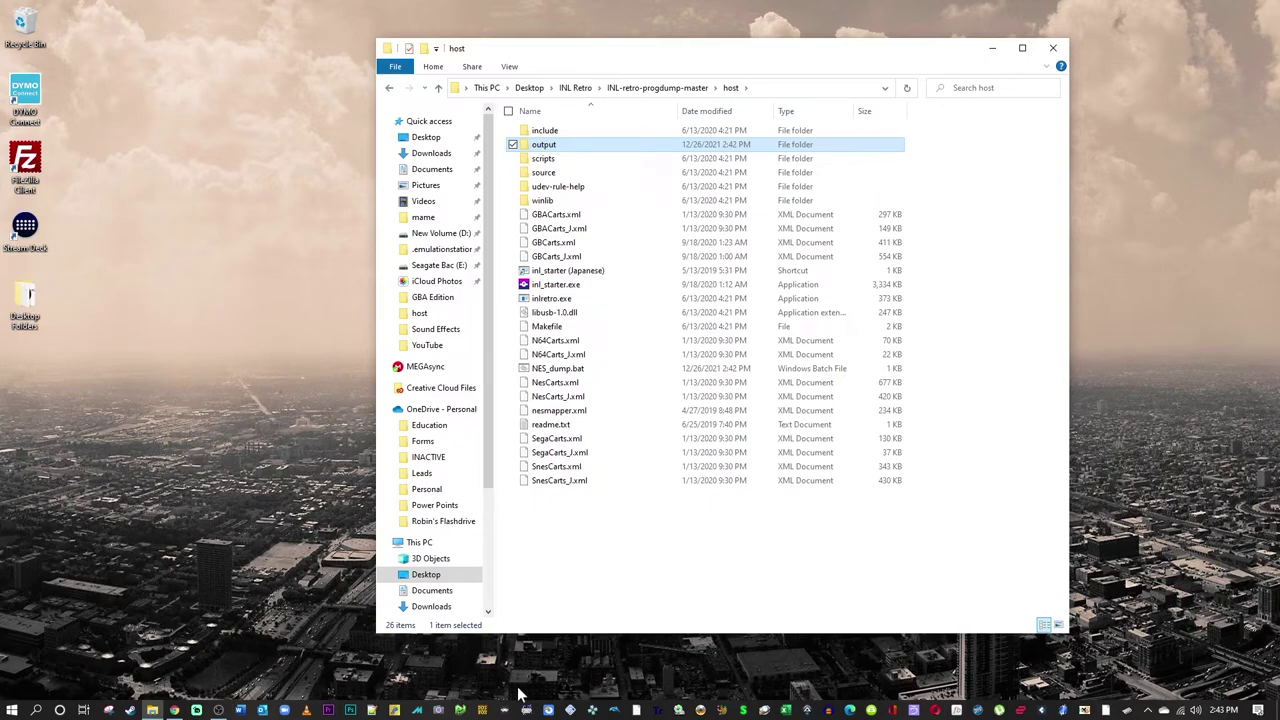
- In RetroArch's History, run dump with the Nestopia core to reach the Shatterhand title screen
{"action": "left_click", "coordinate": [505, 710]}
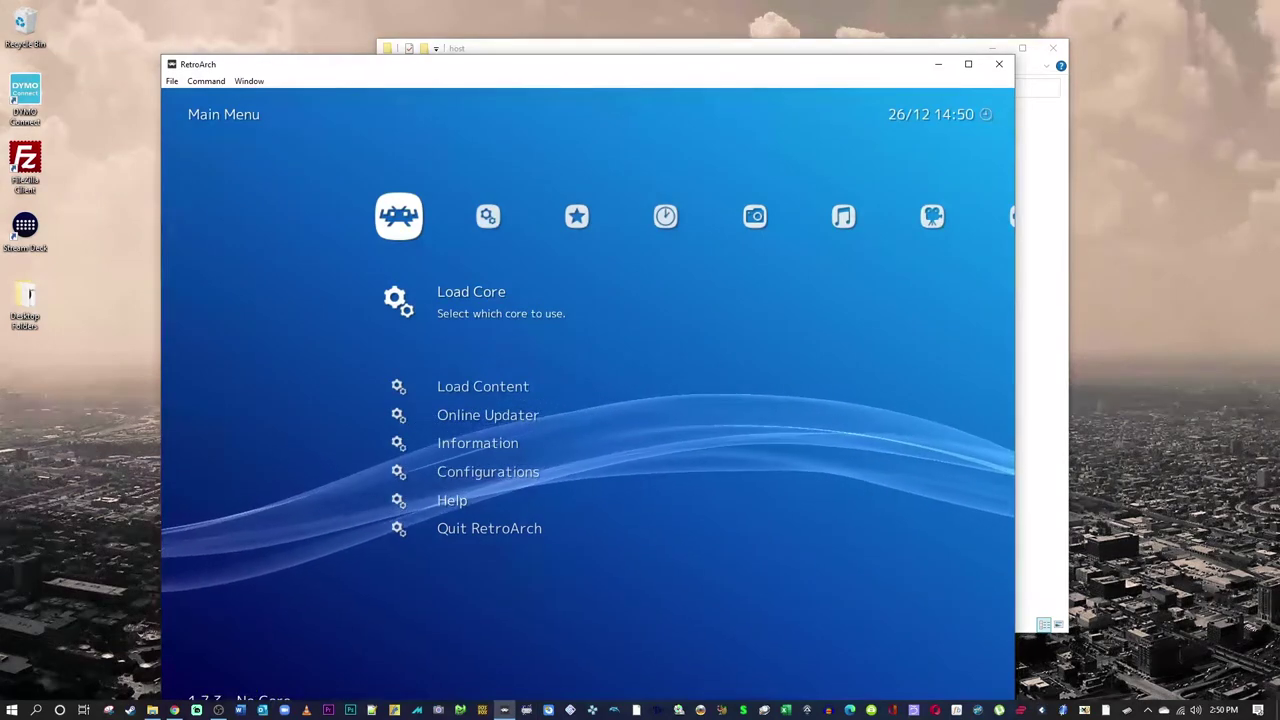
{"action": "key", "text": "Right"}
{"action": "key", "text": "Right"}
{"action": "key", "text": "Right"}
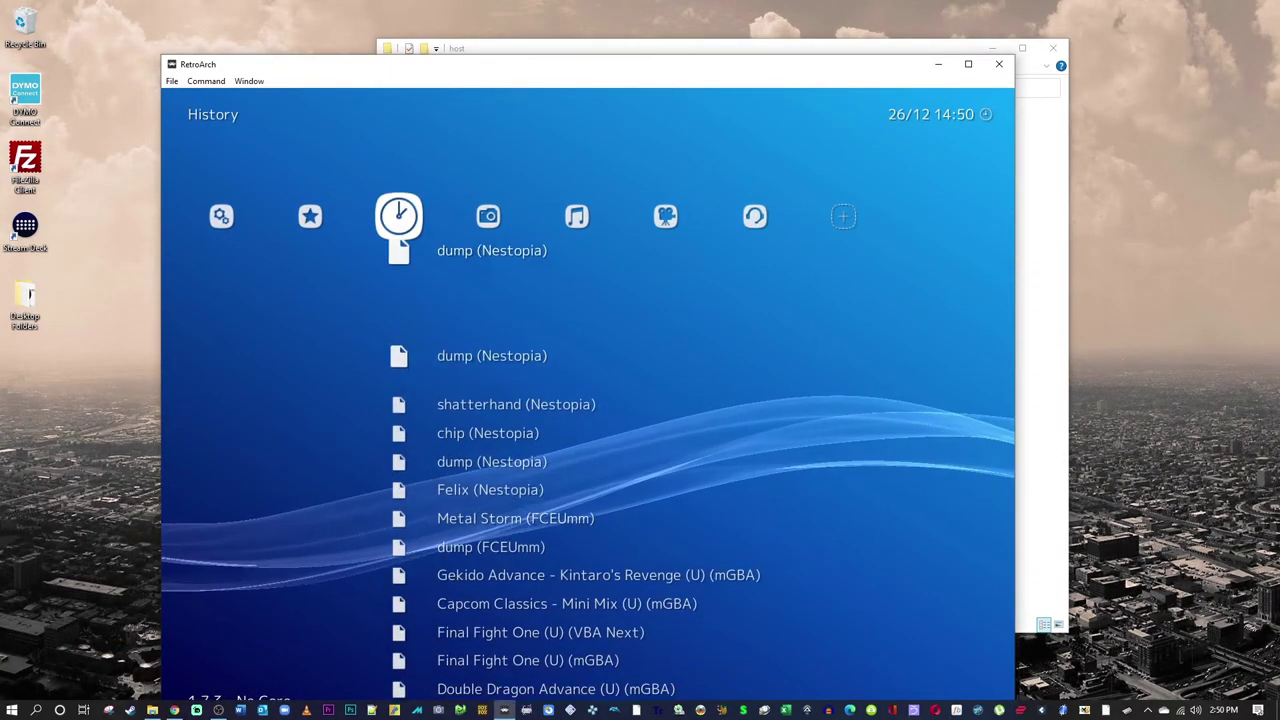
{"action": "key", "text": "Return"}
{"action": "key", "text": "Return"}
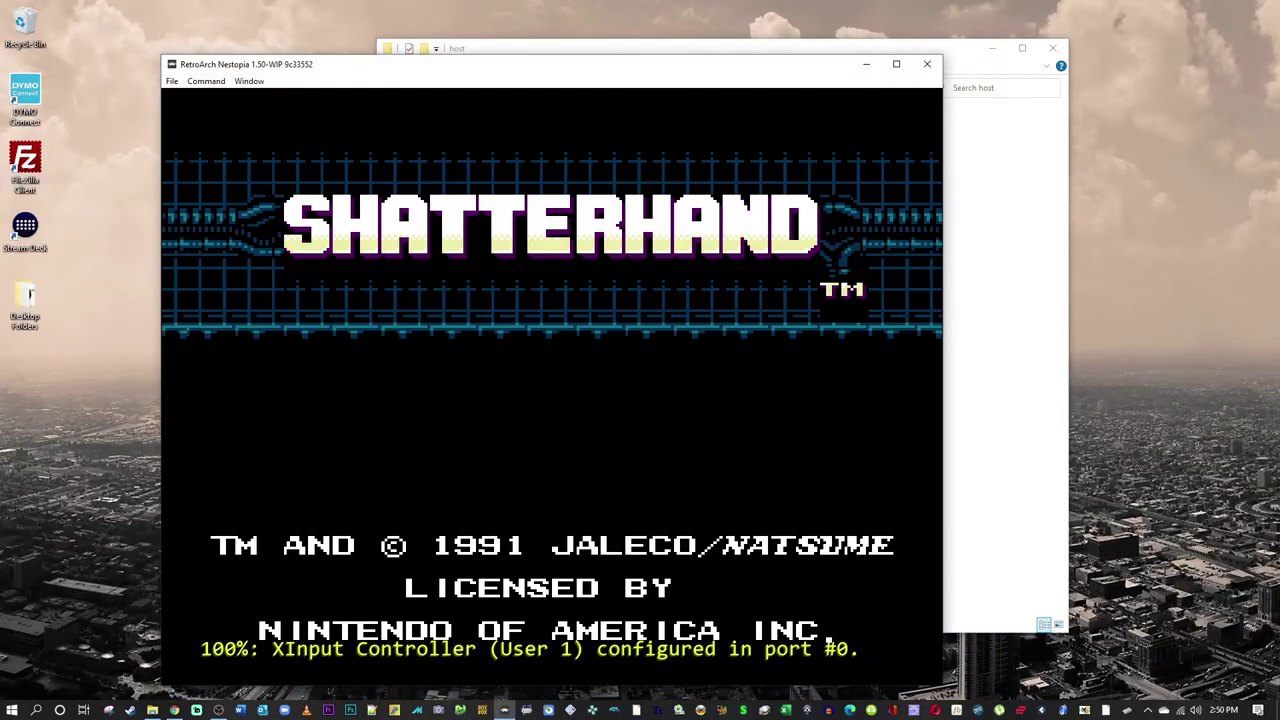